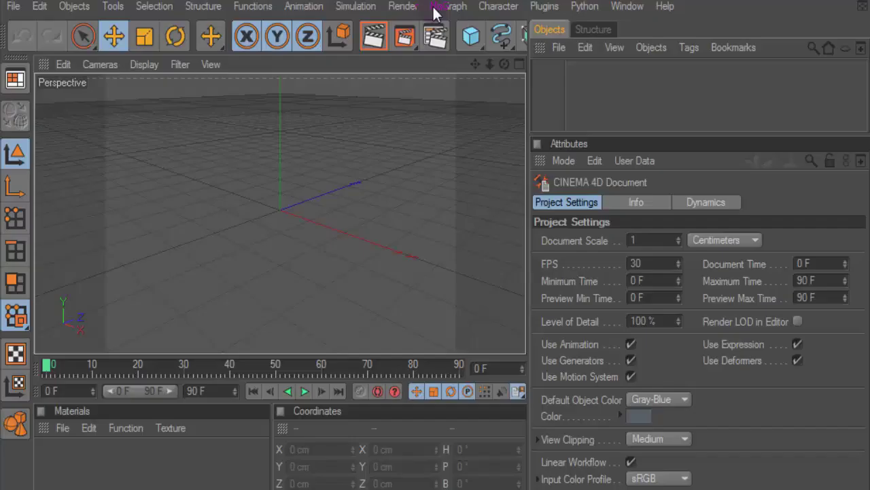
Step: Leave the render preview for an empty new scene and open the MoGraph menu
left_click(445, 6)
Step: Add a MoText object with 45 cm depth and text '9'
left_click(503, 148)
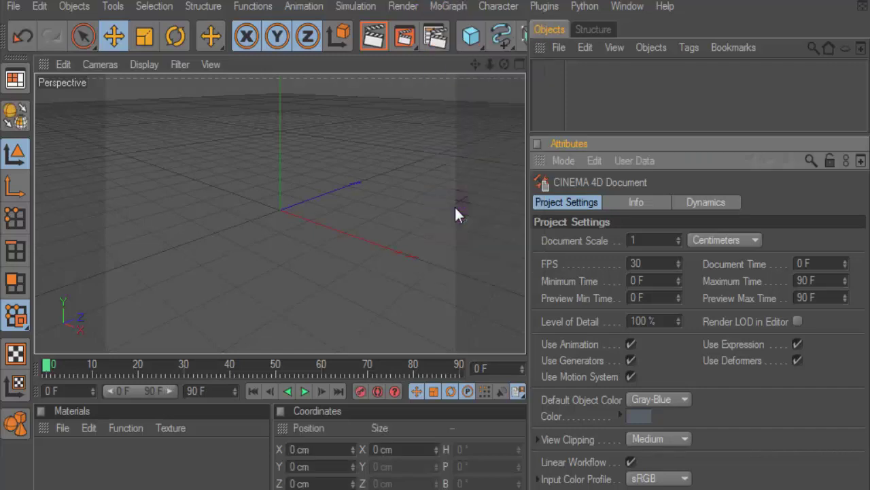
type("45")
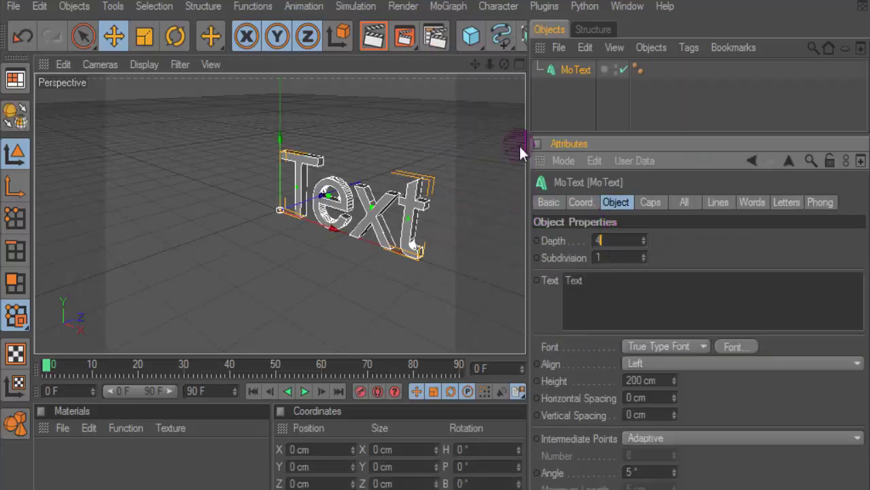
key("Return")
double_click(577, 282)
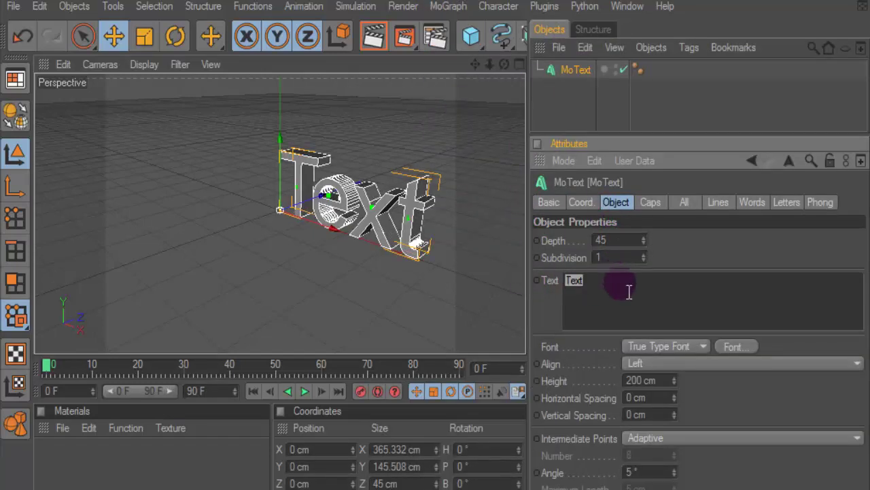
type("9")
Step: Set the text font to Mont DEMO and orbit to view the 9 front-on
left_click(734, 346)
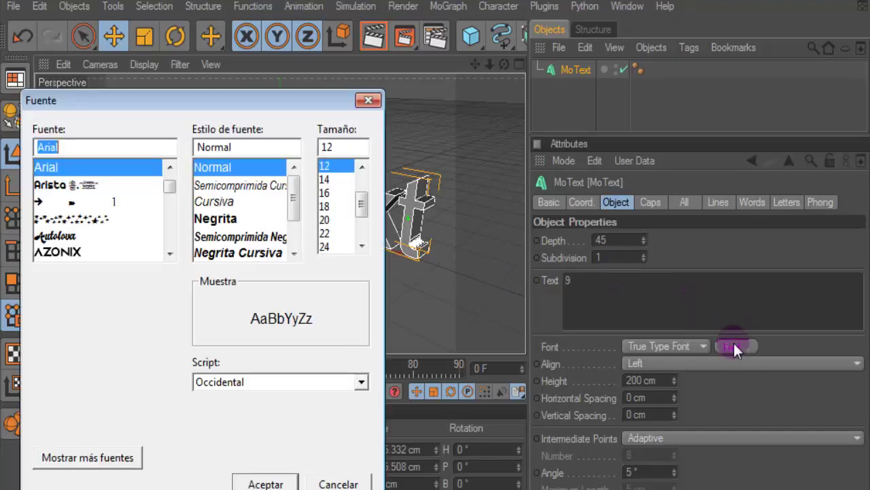
type("mo")
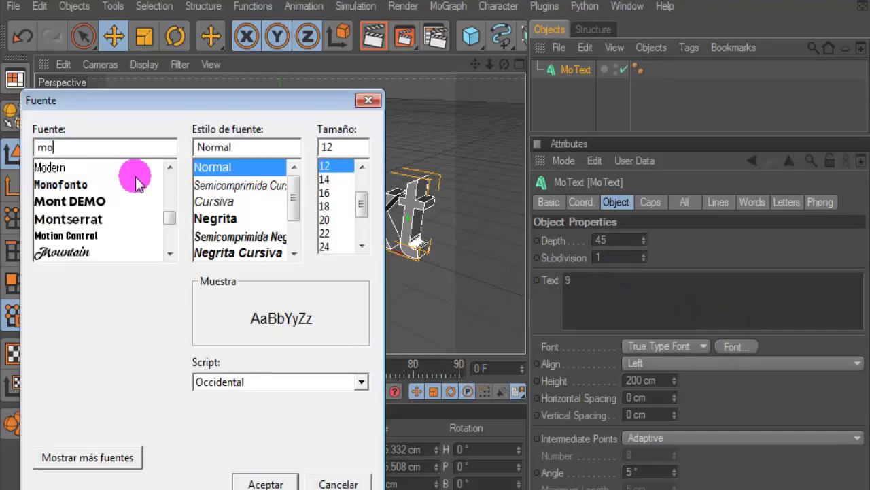
left_click(114, 202)
left_click(255, 479)
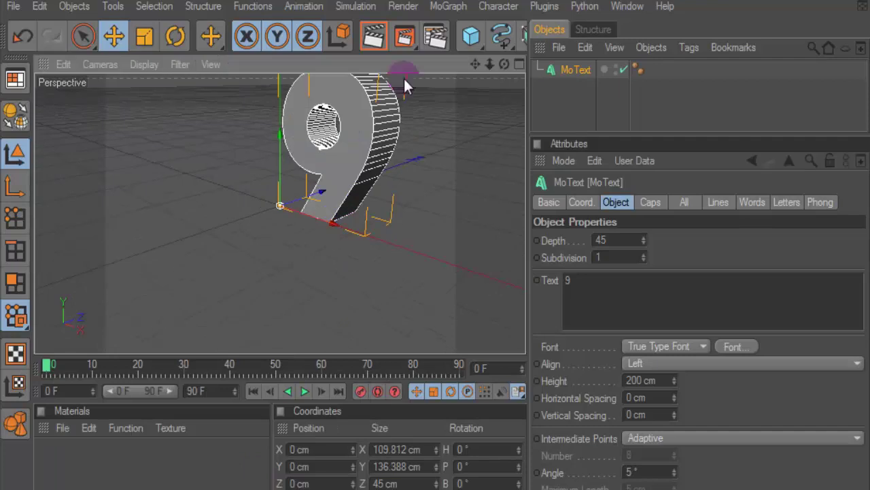
mouse_move(504, 64)
left_mouse_down()
mouse_move(476, 68)
mouse_move(405, 129)
mouse_move(544, 70)
left_mouse_up()
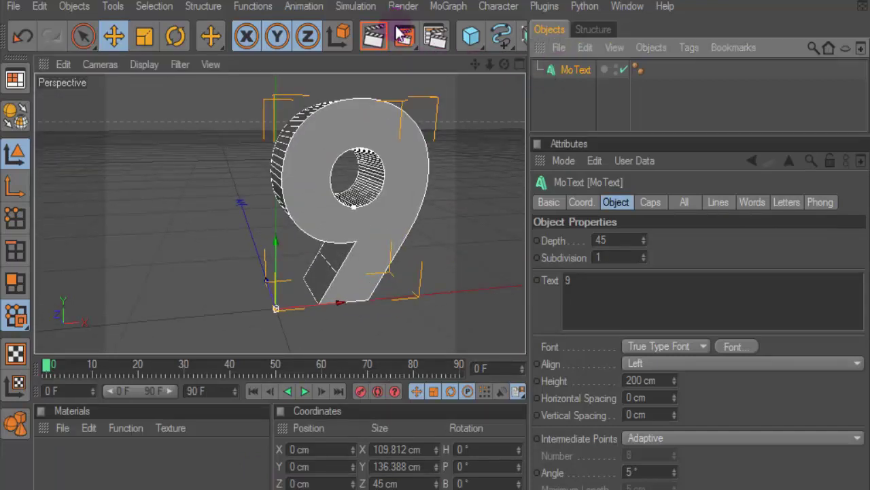
Step: Fracture the 9 into 6 Voronoi pieces with the Thrausi plugin
left_click(443, 7)
mouse_move(476, 32)
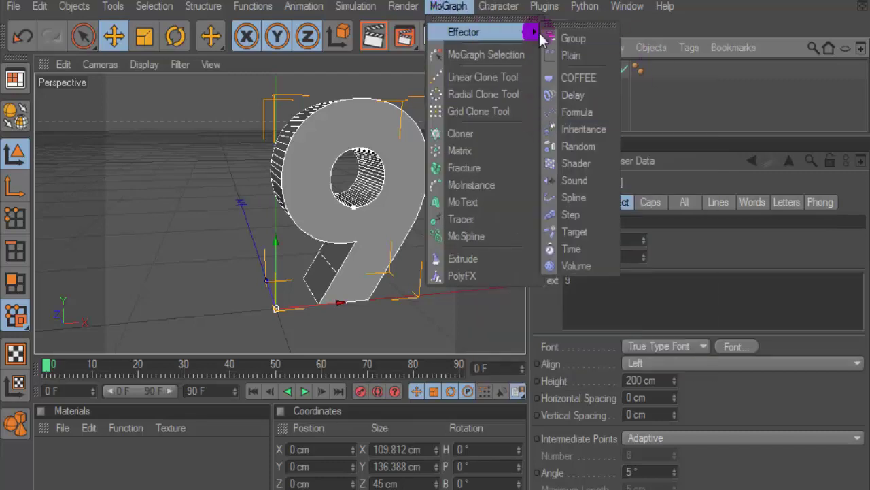
left_click(544, 6)
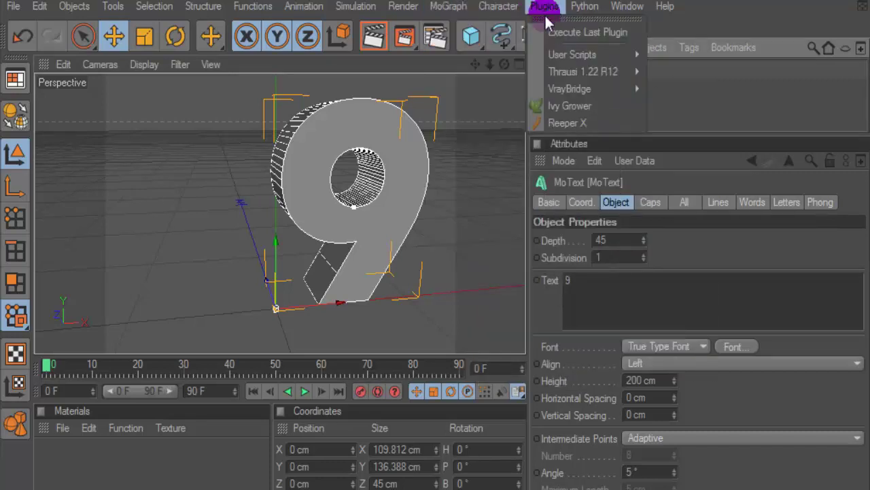
mouse_move(585, 71)
left_click(702, 81)
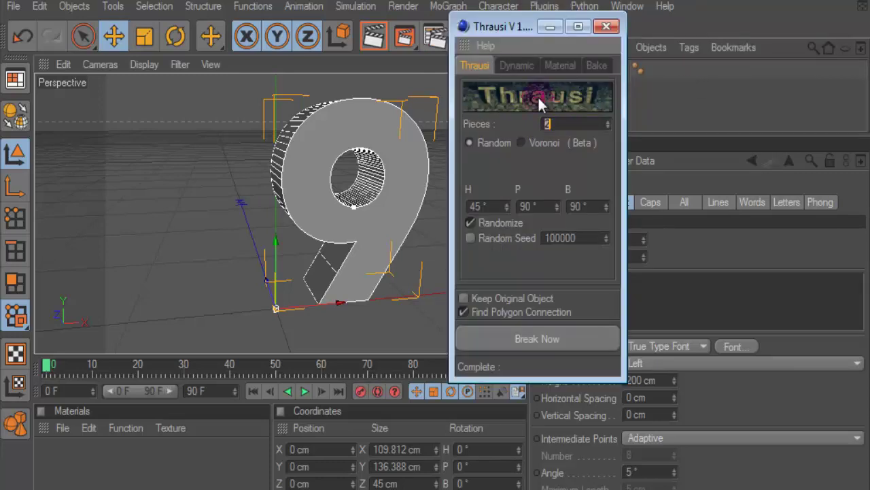
type("6")
left_click(521, 143)
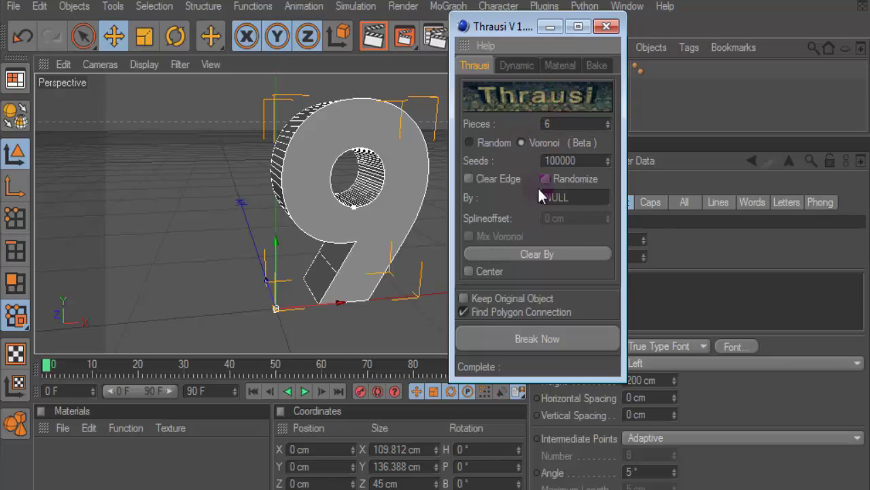
left_click(525, 338)
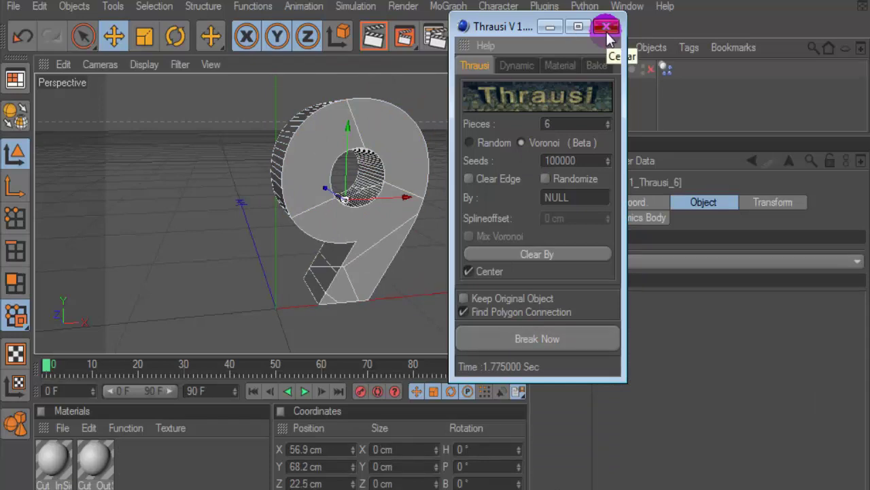
left_click(607, 27)
Step: Set the Cut_InSide material colour to pure white (RGB 255)
left_click(650, 69)
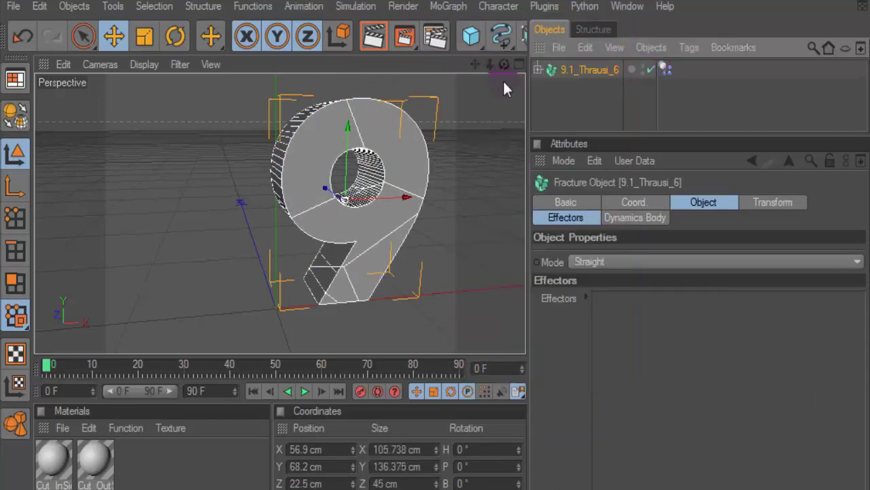
double_click(53, 462)
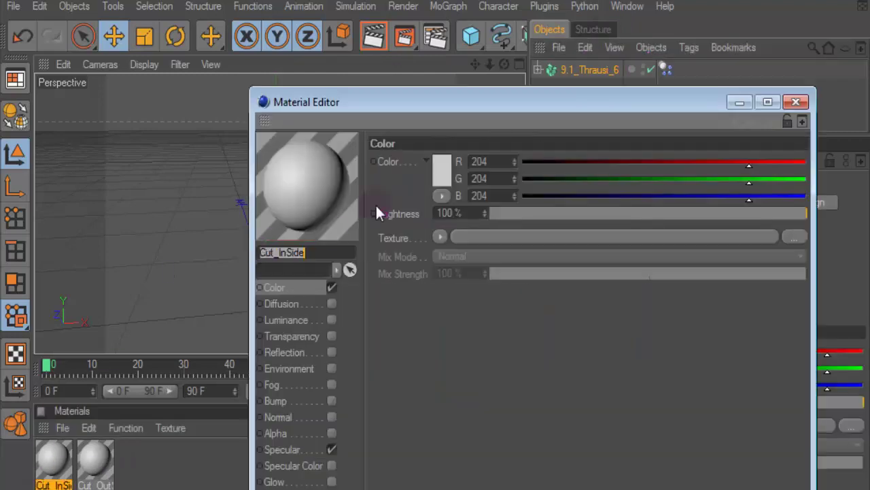
left_click(442, 167)
left_click(333, 81)
left_click(412, 247)
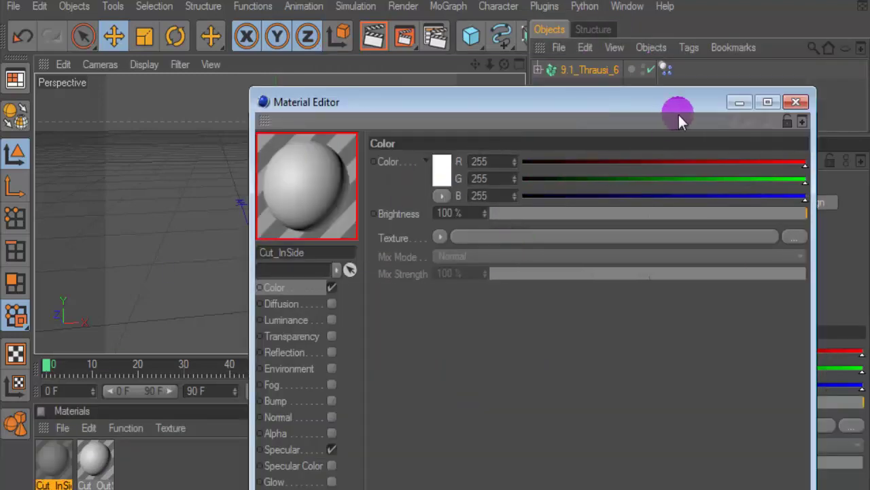
left_click(796, 102)
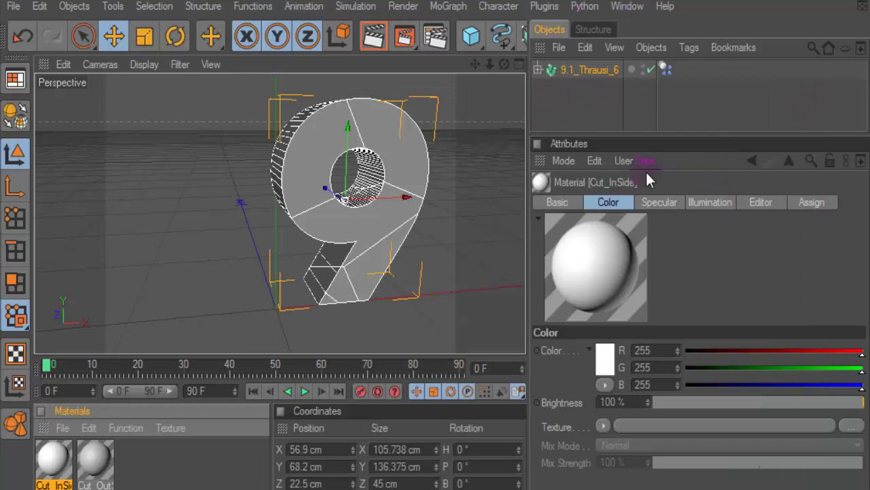
Step: Set Cut_OutSide to pure white too, then reselect the fracture object
left_click(95, 459)
double_click(95, 459)
left_click(442, 163)
left_click(335, 76)
left_click(412, 244)
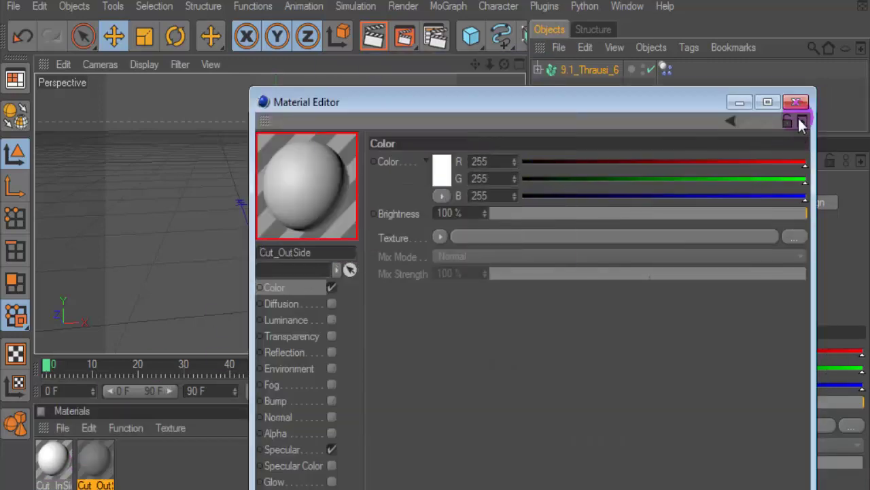
left_click(796, 101)
left_click(556, 67)
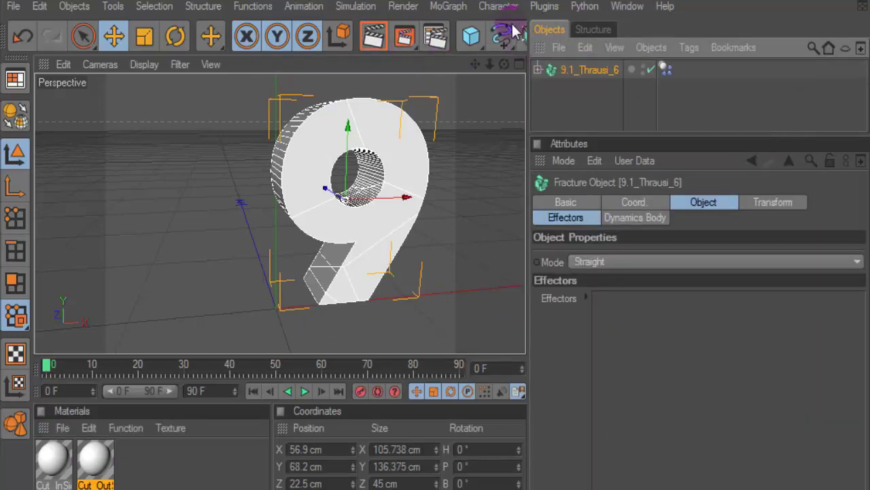
left_click(448, 6)
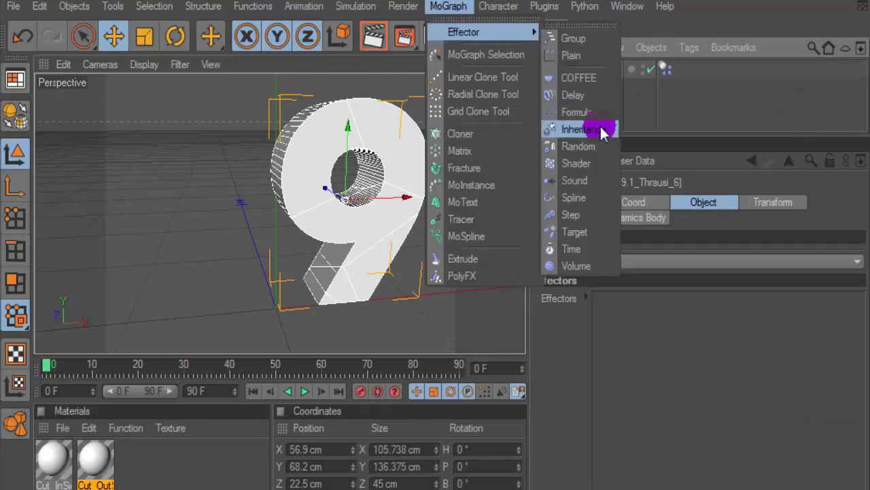
Step: Add a Random effector to the fractured 9 with strength lowered to 8%
left_click(595, 145)
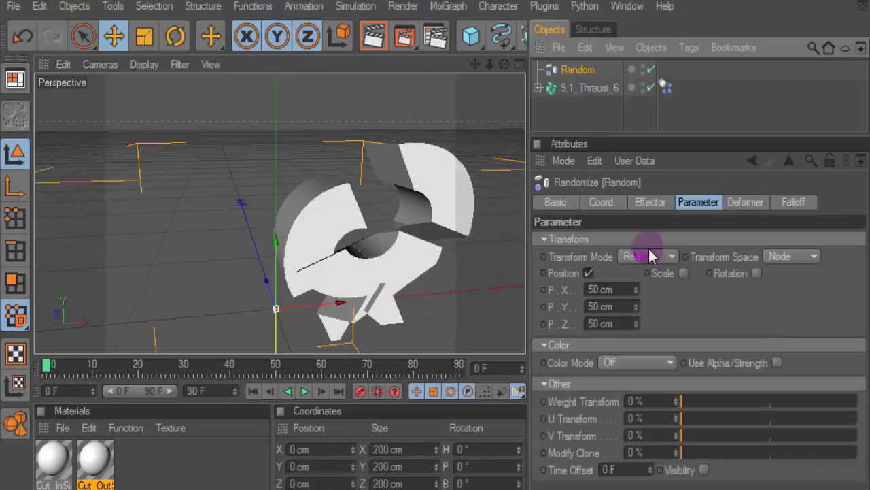
left_click(648, 203)
left_click_drag(619, 240, 527, 240)
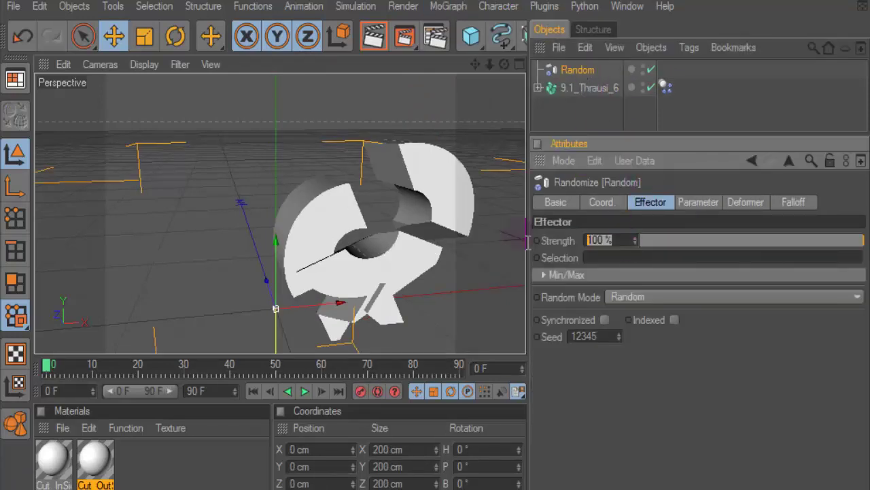
left_click(625, 112)
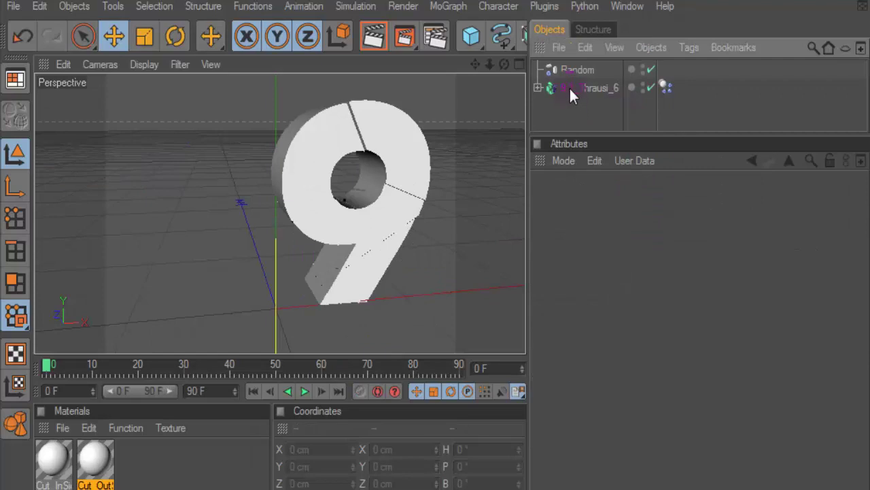
left_click(577, 70)
left_click_drag(634, 240, 624, 214)
Step: Face the 9 and show the Random effector's transform parameters
left_click_drag(504, 65, 504, 72)
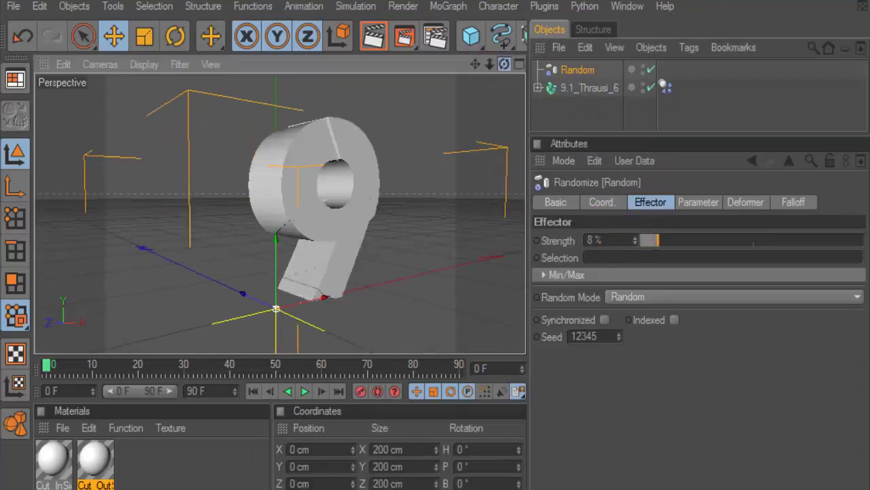
left_click(554, 69)
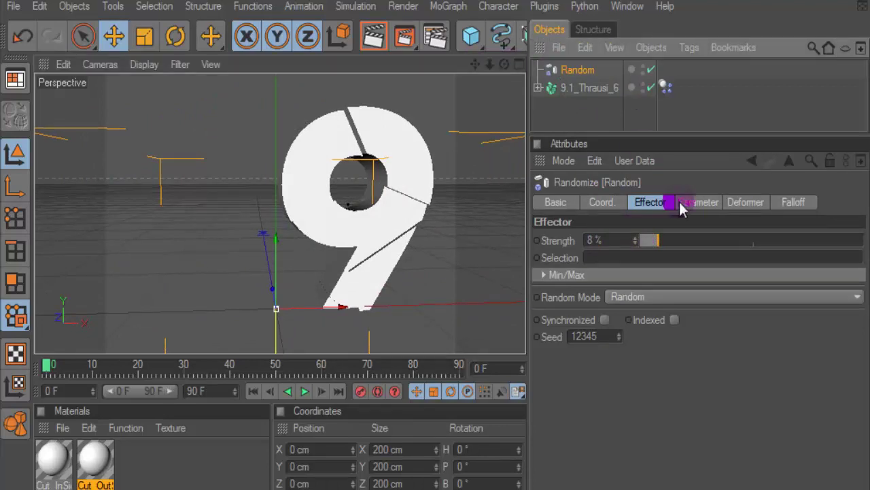
left_click(698, 204)
left_click(746, 204)
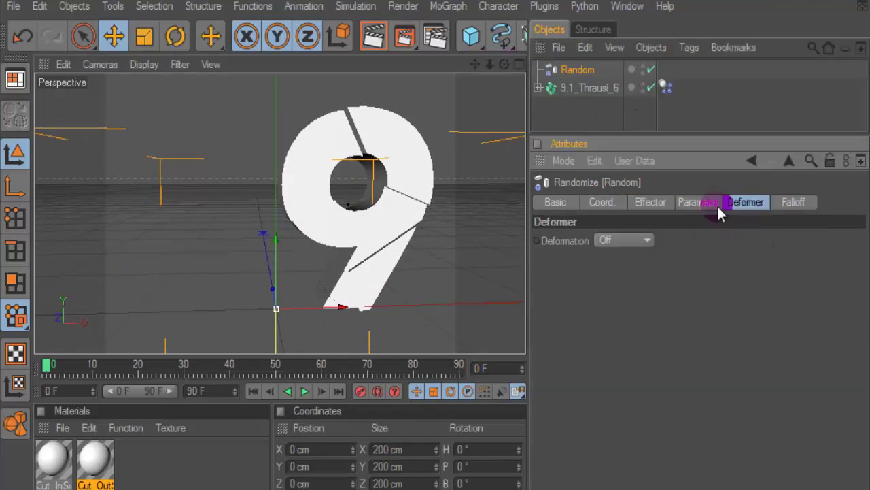
left_click(718, 204)
Step: Enable random rotation and set the heading rotation to 30°
left_click(757, 272)
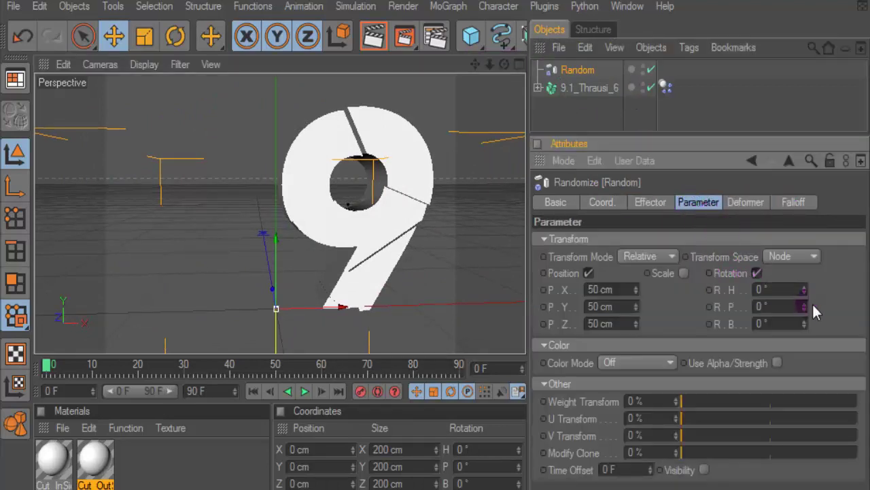
mouse_move(805, 324)
left_mouse_down()
mouse_move(837, 320)
mouse_move(807, 324)
left_mouse_up()
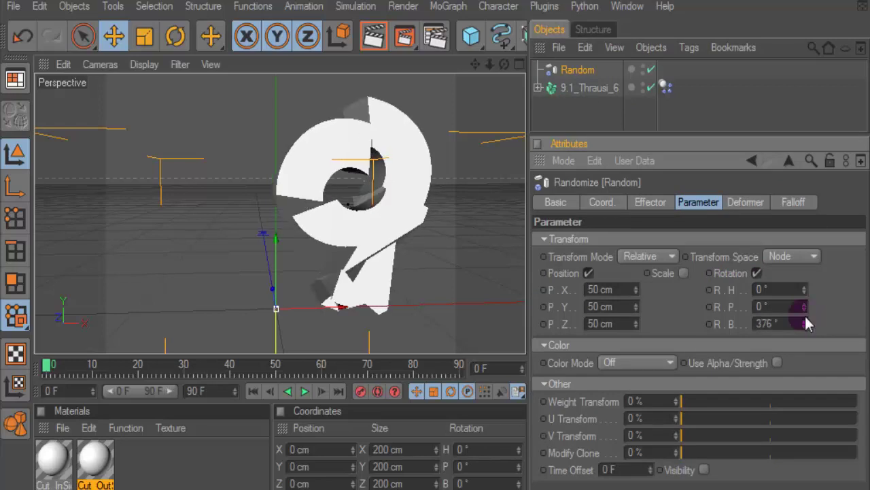
key("ctrl+z")
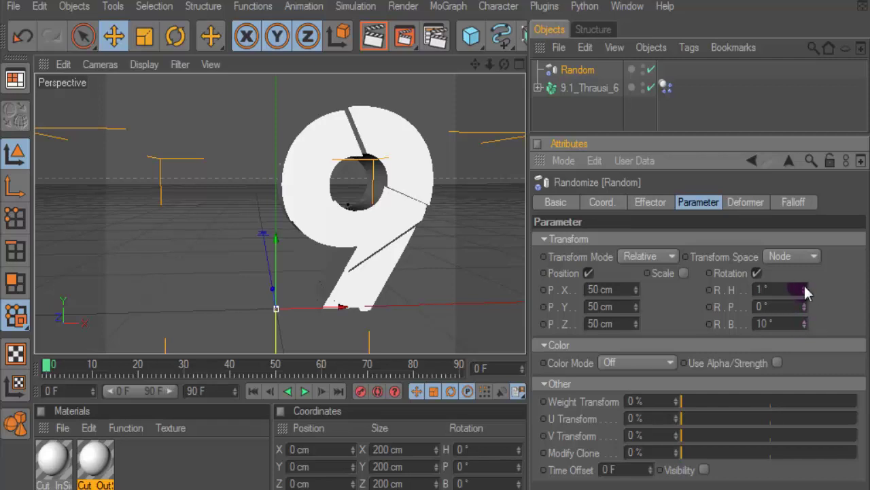
mouse_move(805, 285)
left_mouse_down()
mouse_move(843, 285)
mouse_move(806, 289)
left_mouse_up()
mouse_move(504, 64)
left_mouse_down()
mouse_move(516, 68)
mouse_move(489, 65)
left_mouse_up()
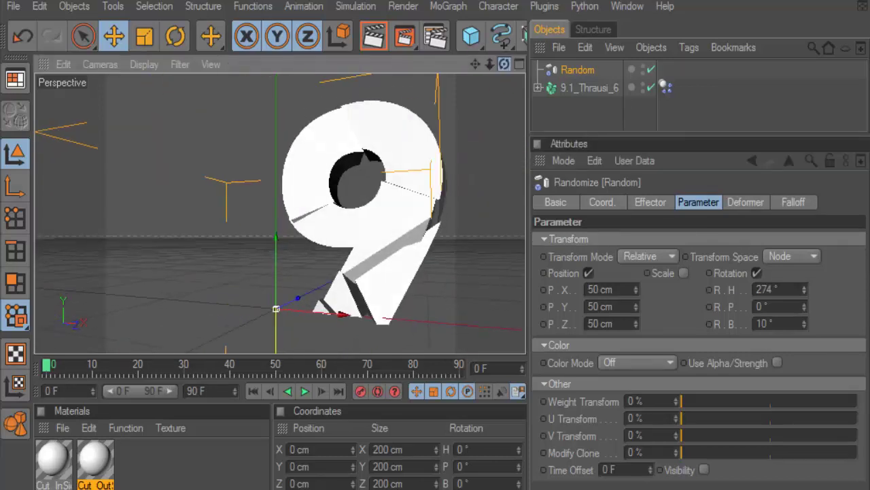
left_click(761, 289)
type("30")
left_click(570, 70)
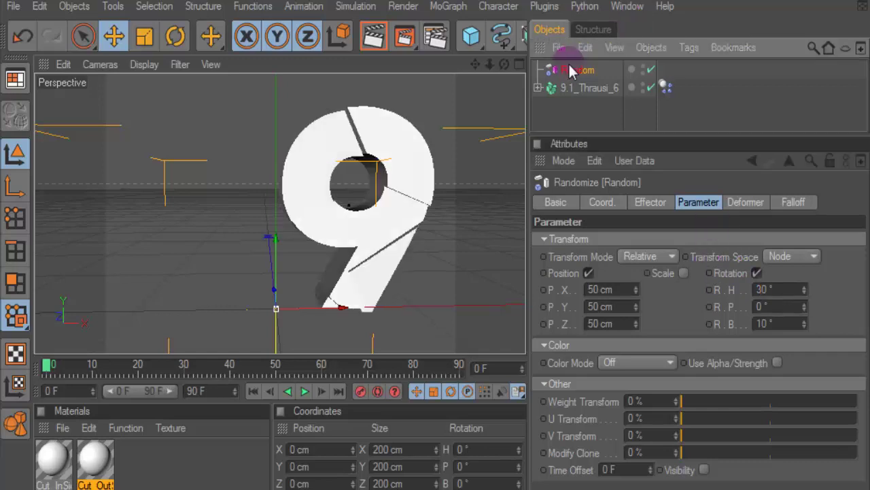
Step: Try 25° pitch rotation, then set pitch back to 0°
left_click(758, 308)
type("25")
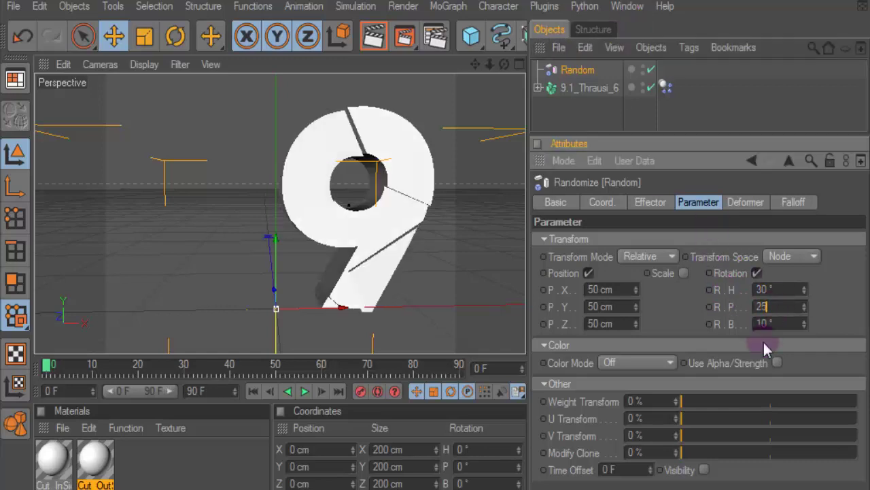
left_click(554, 77)
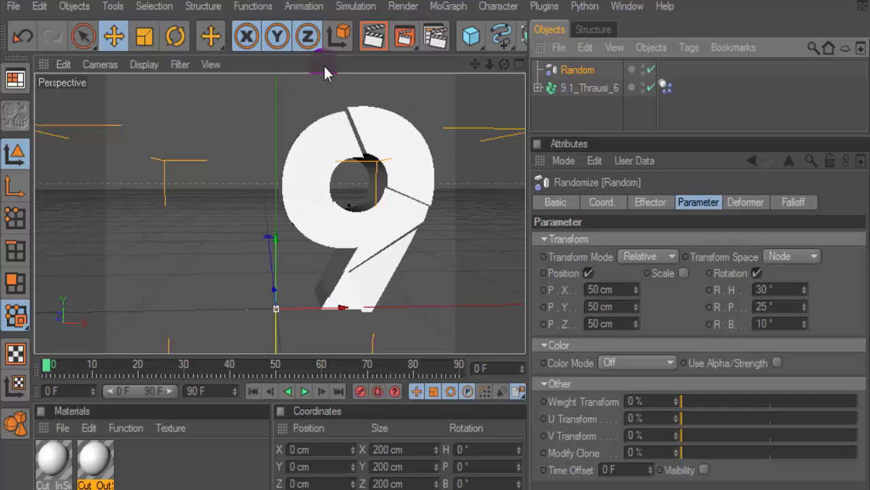
left_click(762, 306)
type("0")
key("Return")
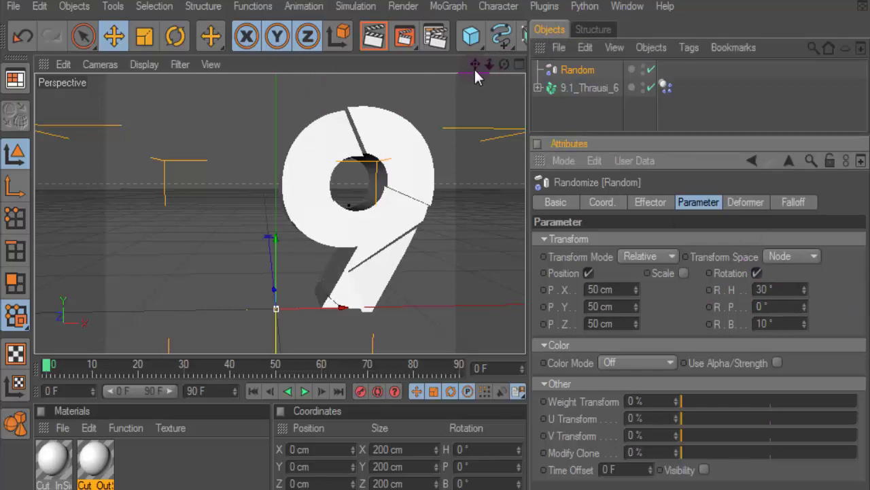
Step: Set the effector strength to 10% and select both Random and 9.1_Thrausi_6
mouse_move(504, 64)
left_mouse_down()
mouse_move(469, 75)
mouse_move(595, 260)
left_mouse_up()
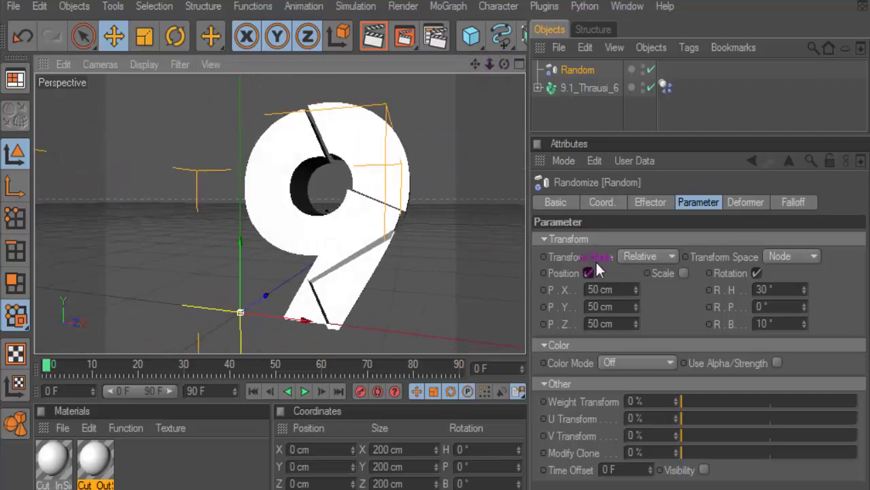
left_click(646, 201)
left_click_drag(633, 239, 637, 240)
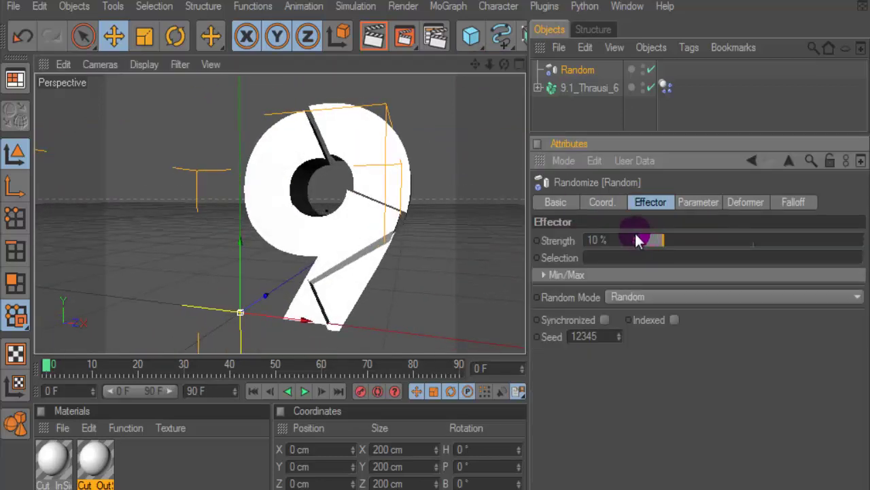
left_click_drag(577, 71, 571, 89)
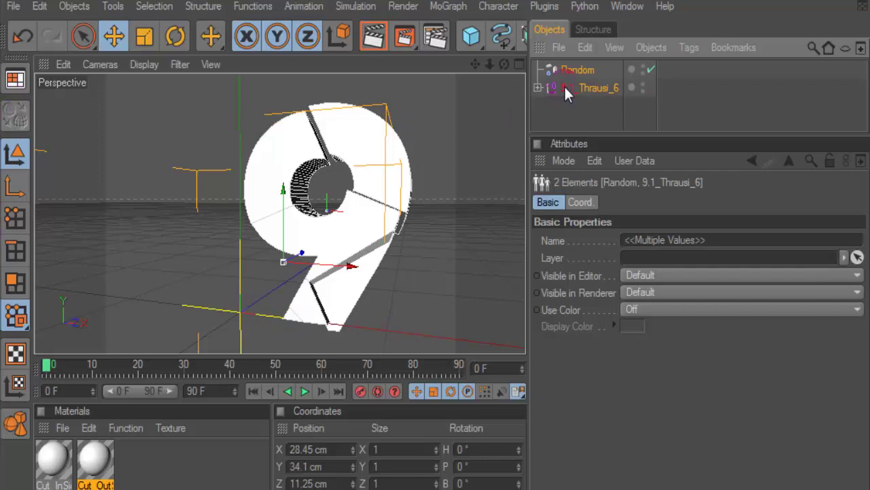
Step: Connect the fractured pieces into one Polygon object, test-render, and switch to Polygon mode
right_click_drag(564, 85, 666, 321)
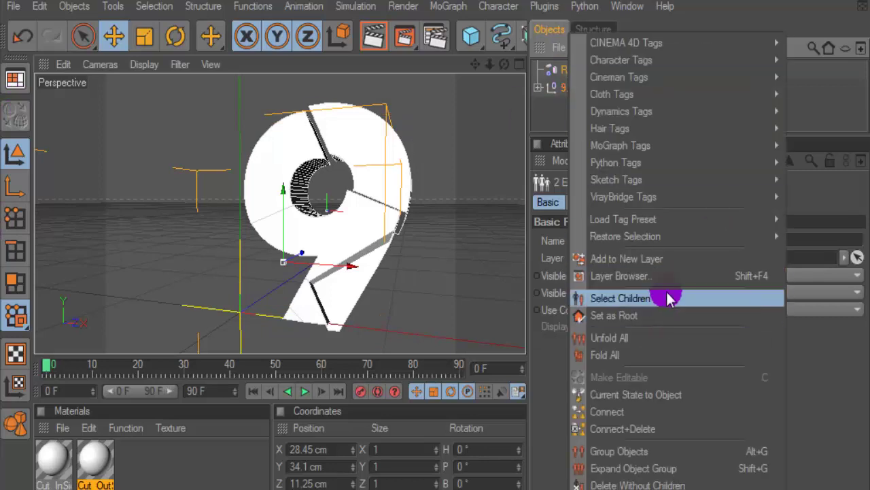
left_click(665, 297)
right_click(592, 90)
left_click(656, 428)
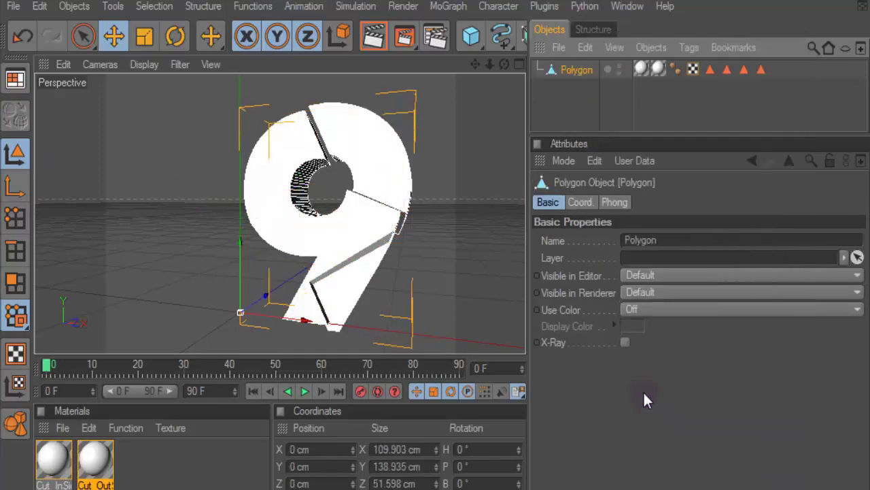
left_click(371, 38)
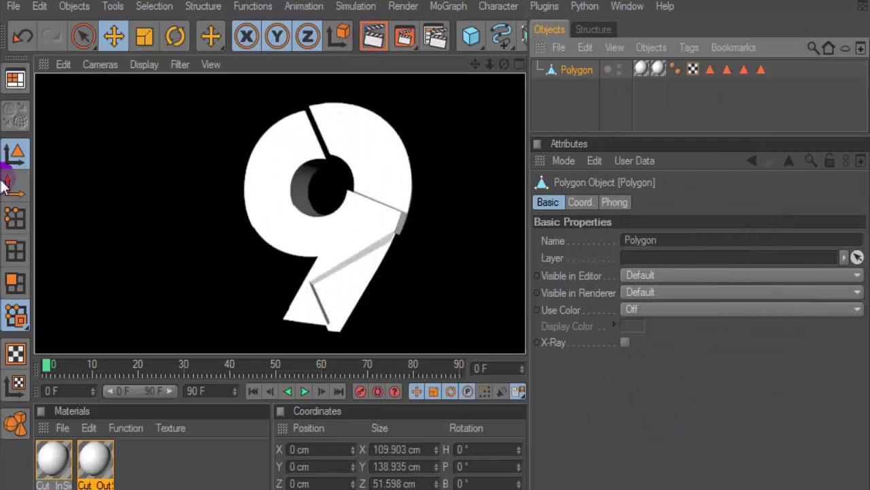
left_click(17, 280)
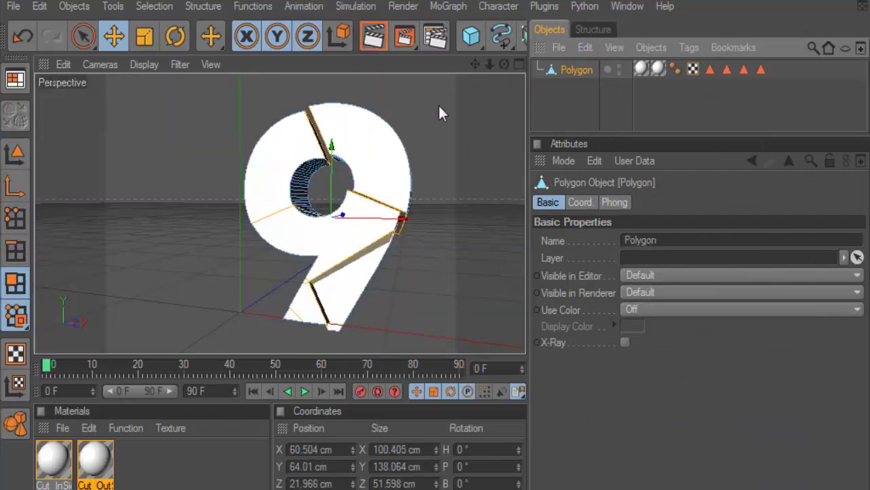
left_click_drag(500, 65, 442, 68)
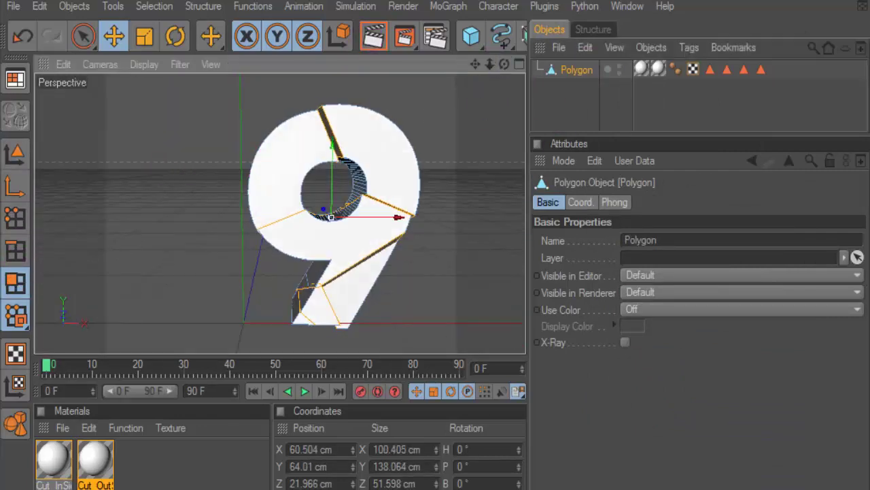
Step: Select the upper-left loop piece and duplicate the Cut_OutSide material
left_click(291, 180)
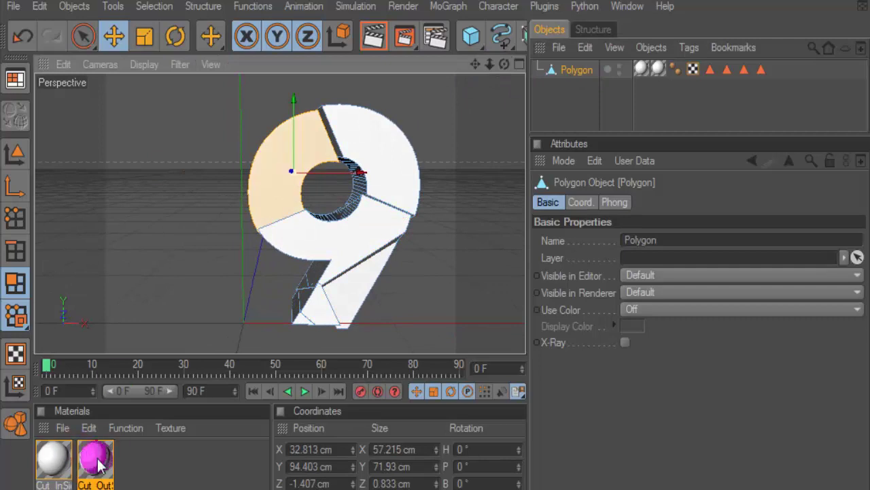
left_click_drag(91, 454, 134, 469, "ctrl")
double_click(134, 469)
left_click(316, 287)
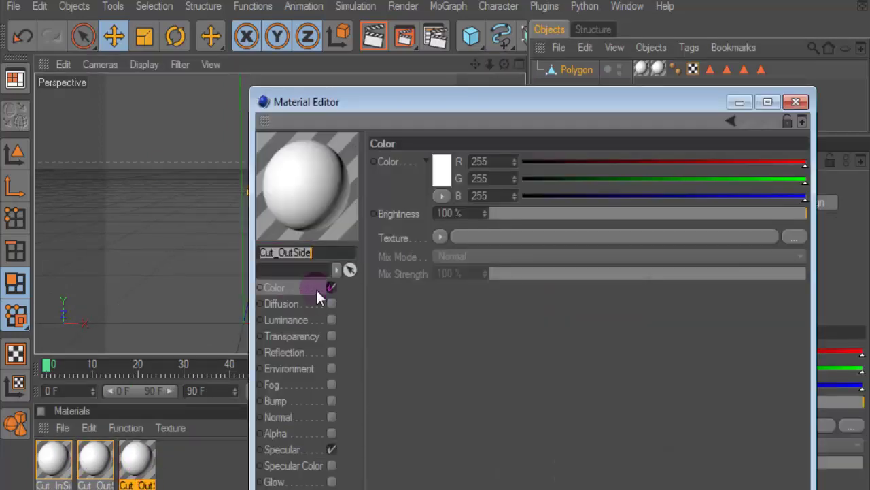
Step: Colour the copy yellow (255, 204, 0), apply it to the piece, and test-render
left_click(442, 167)
left_click(427, 100)
left_click(453, 111)
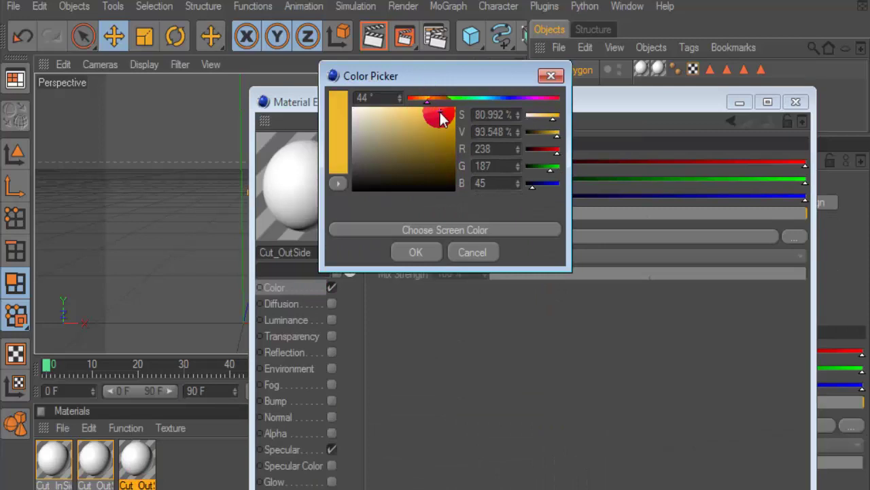
left_click_drag(426, 98, 429, 100)
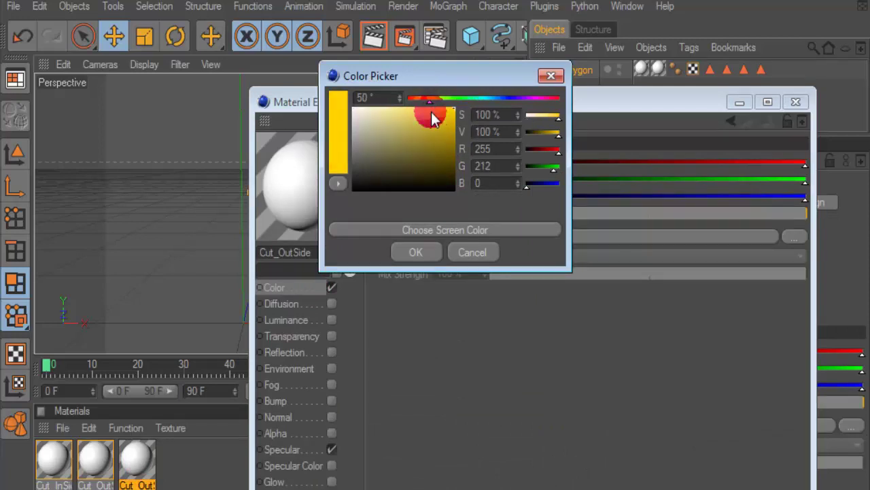
left_click(416, 252)
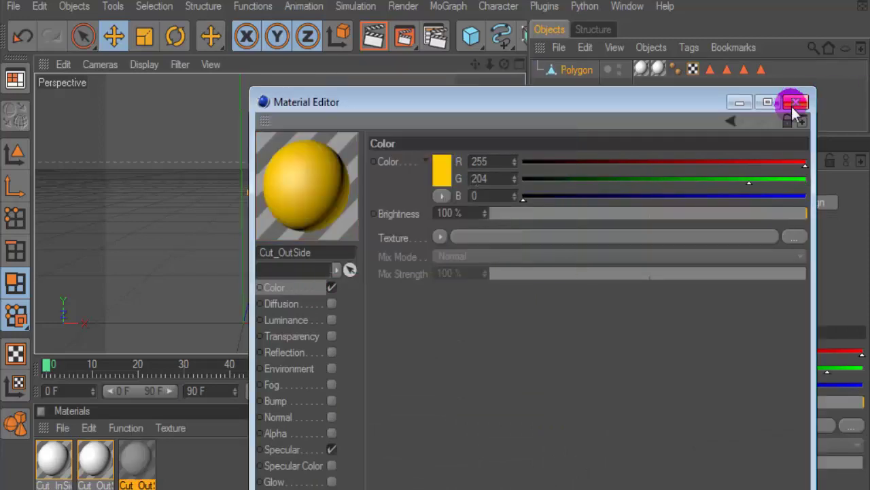
left_click(795, 102)
left_click_drag(136, 459, 264, 159)
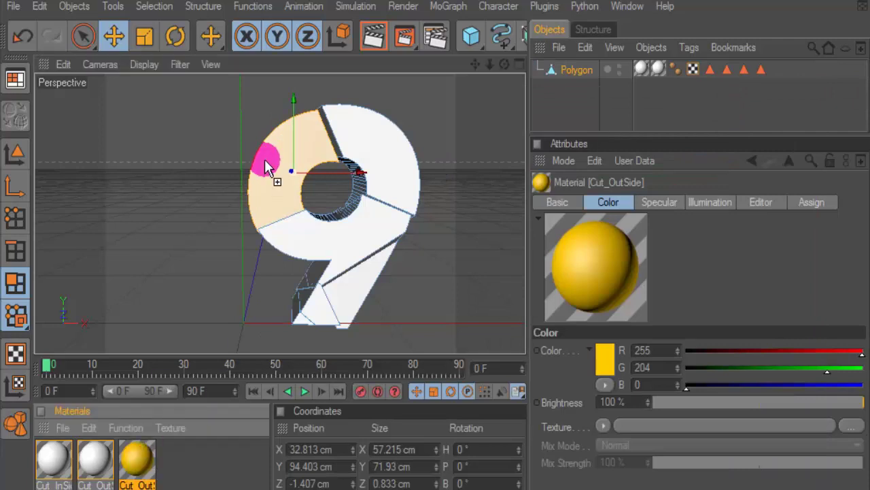
left_click(373, 39)
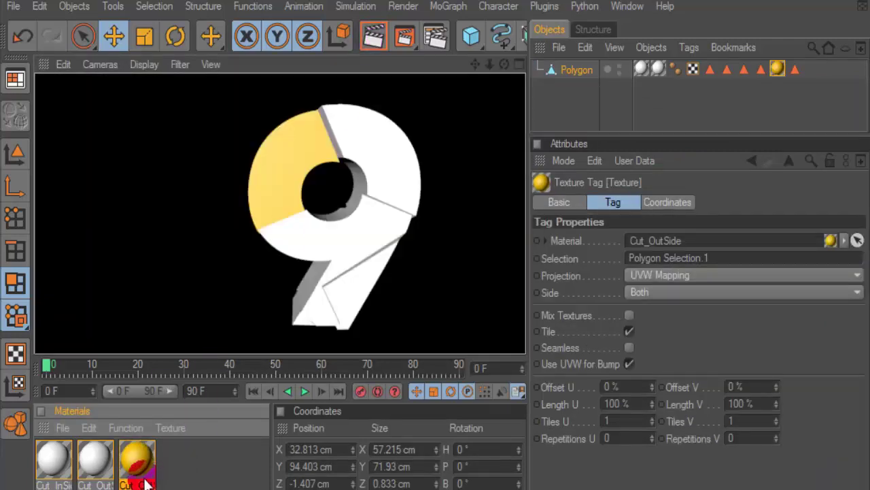
left_click_drag(136, 461, 172, 464, "ctrl")
Step: Recolour the copied Cut_OutSide.1 material to a dark orange
double_click(172, 462)
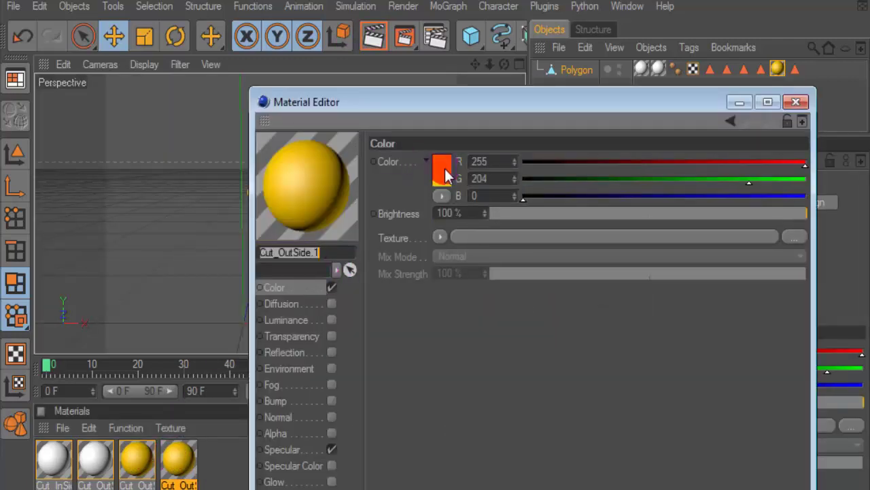
left_click(444, 169)
left_click_drag(424, 100, 416, 100)
left_click_drag(460, 150, 472, 134)
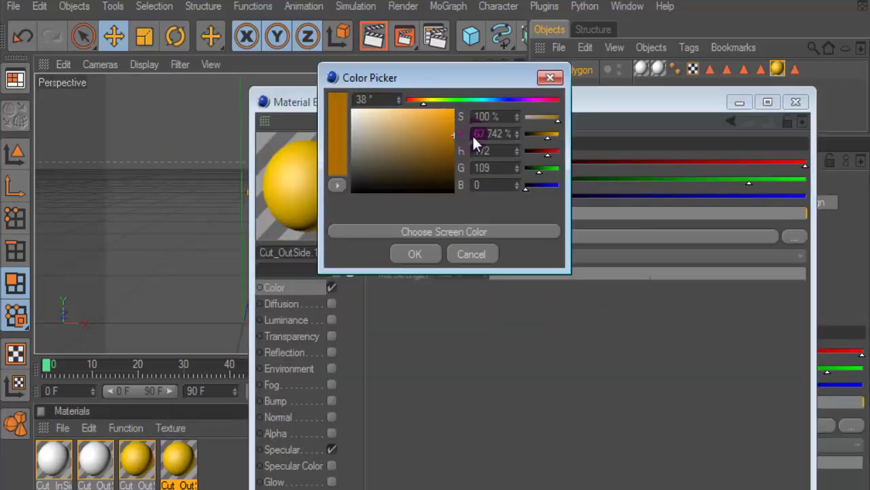
left_click(416, 254)
left_click(796, 102)
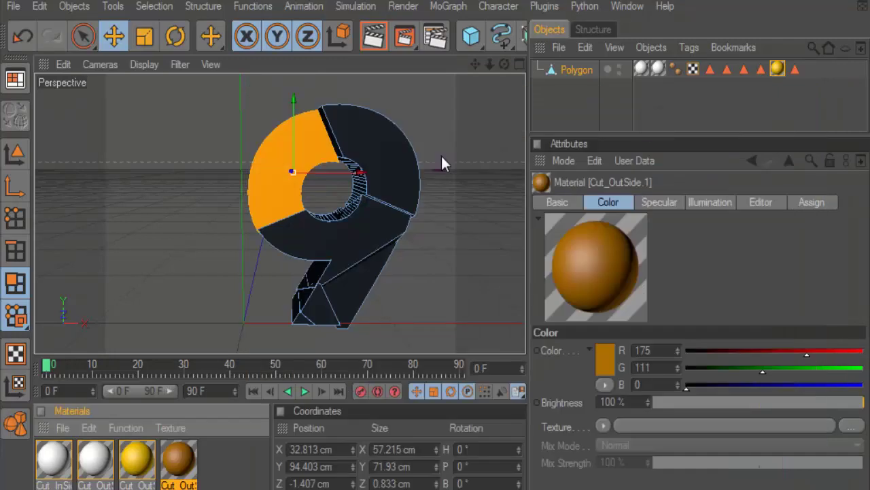
Step: Make the upper-right piece brown and the lower leg orange
left_click(354, 164)
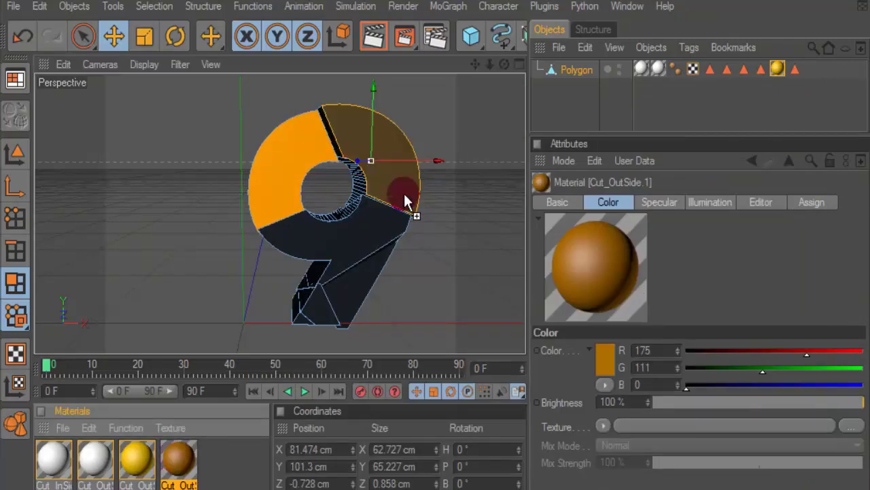
left_click(406, 201)
left_click(342, 243)
mouse_move(144, 471)
left_mouse_down()
mouse_move(347, 311)
mouse_move(344, 300)
left_mouse_up()
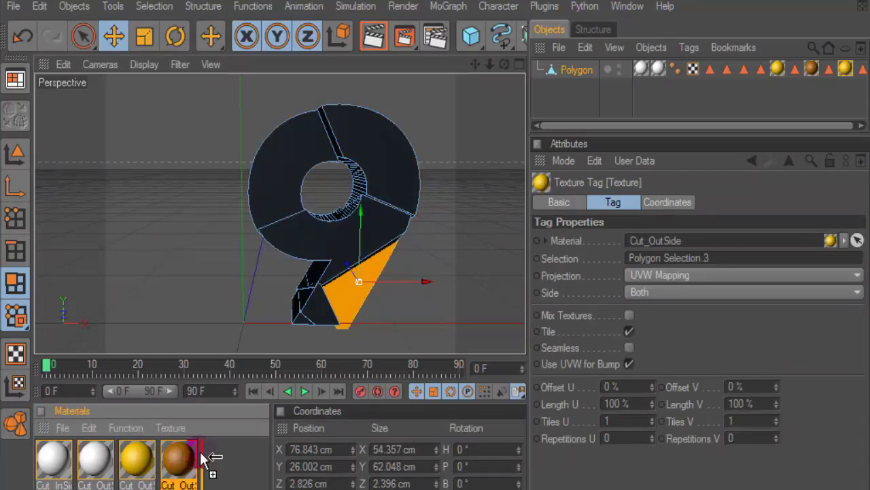
Step: Make Cut_OutSide.2 dark brown (120, 72, 16), apply it to the lower ring, and test-render
double_click(219, 460)
left_click(442, 170)
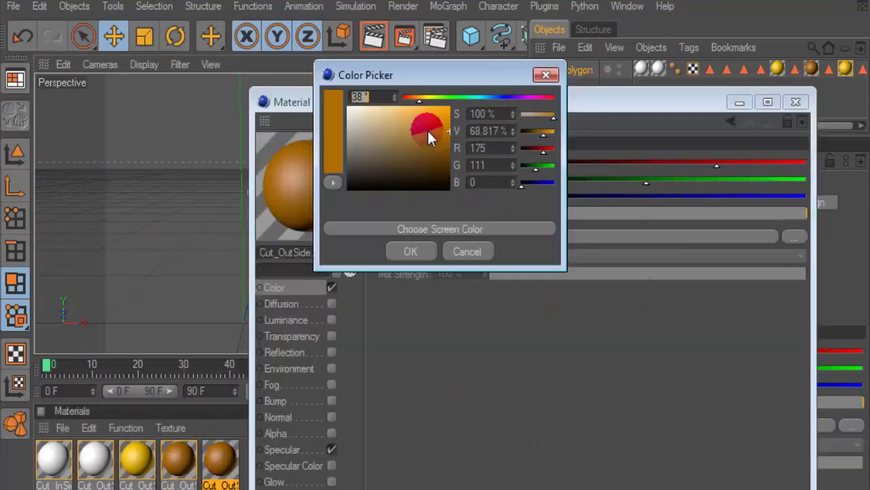
left_click_drag(442, 98, 417, 97)
left_click(435, 148)
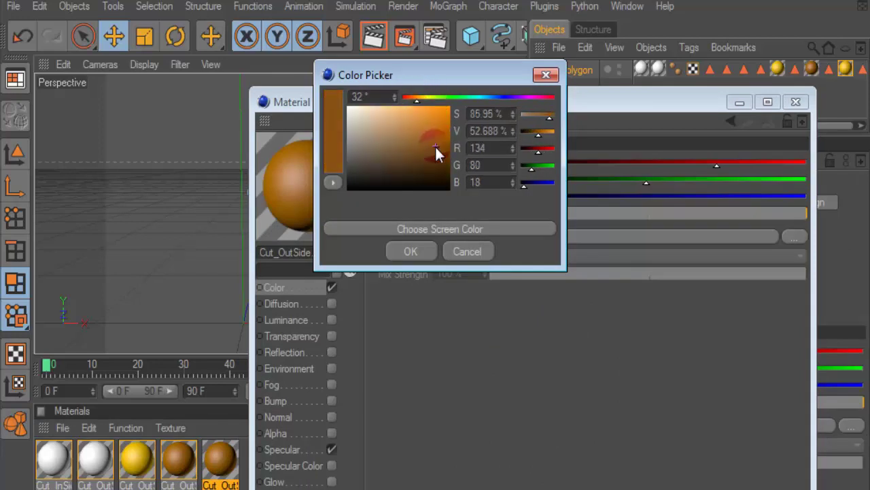
left_click_drag(435, 145, 435, 148)
left_click(410, 251)
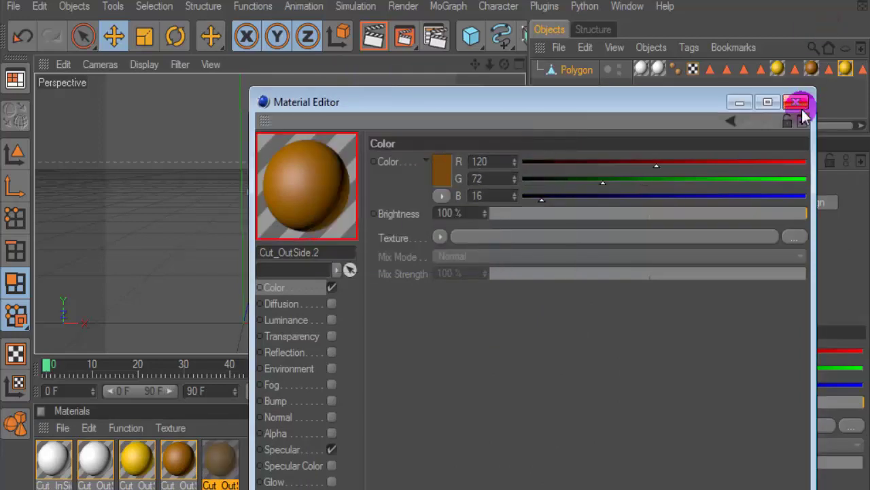
left_click(795, 102)
mouse_move(352, 196)
left_mouse_down()
mouse_move(343, 217)
mouse_move(309, 238)
left_mouse_up()
left_click(368, 39)
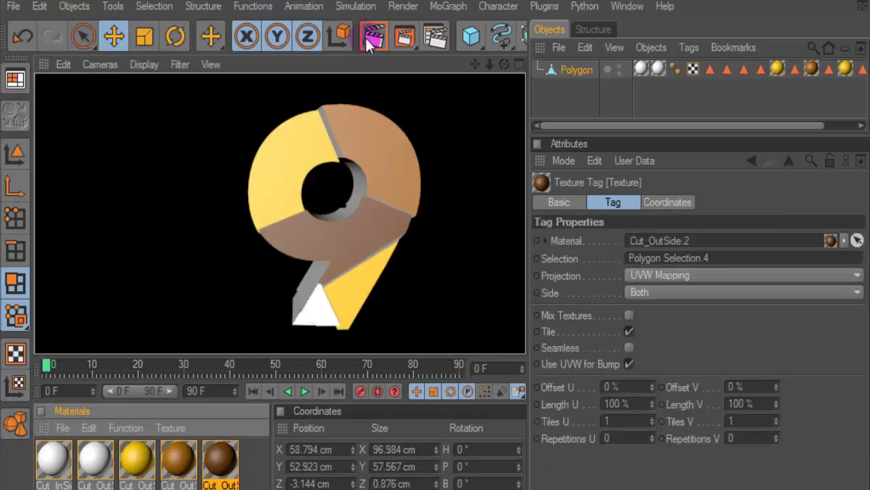
Step: Shift Cut_OutSide.1 toward a deeper orange and test-render
left_click(318, 323)
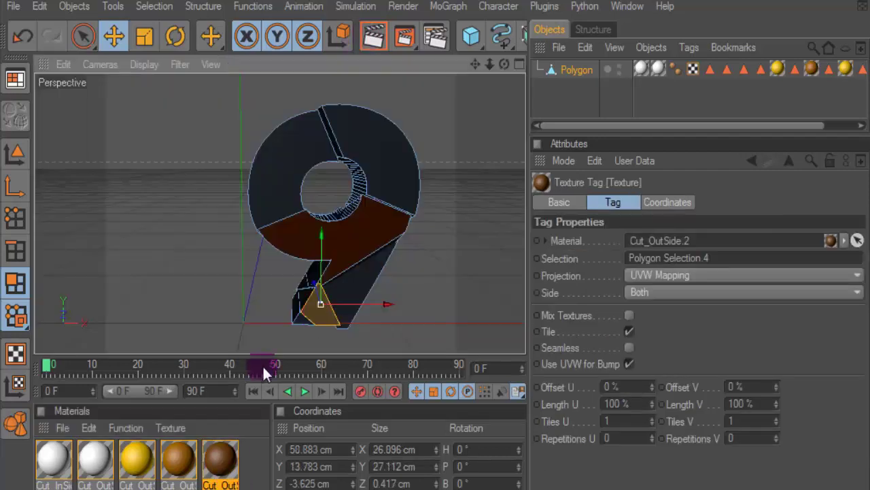
double_click(178, 457)
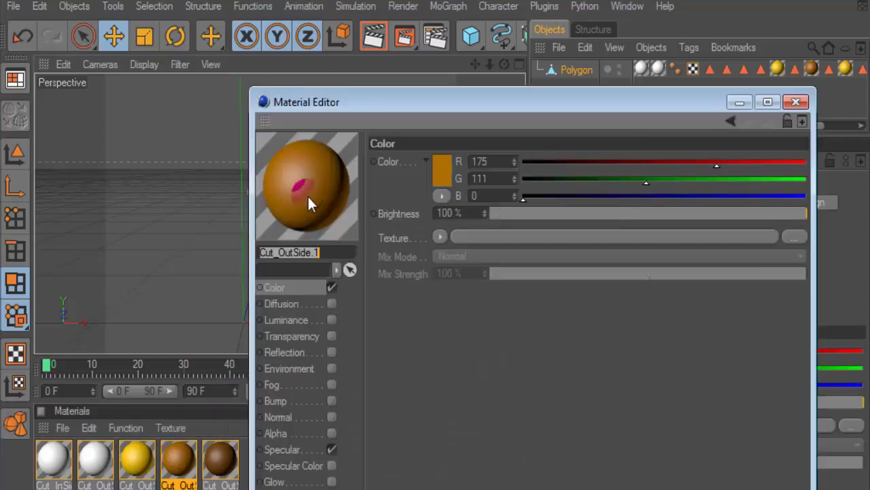
left_click(442, 167)
left_click(420, 93)
mouse_move(443, 125)
left_mouse_down()
mouse_move(449, 115)
mouse_move(444, 125)
left_mouse_up()
left_click(421, 243)
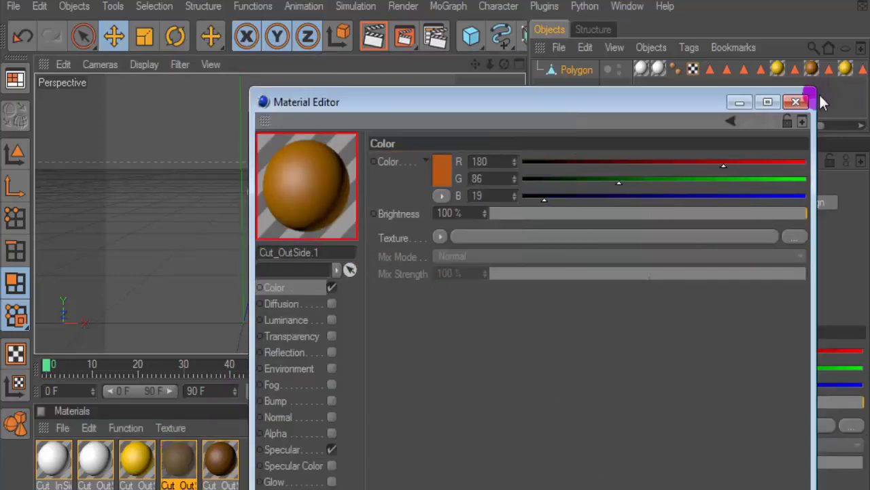
left_click(795, 102)
left_click(373, 38)
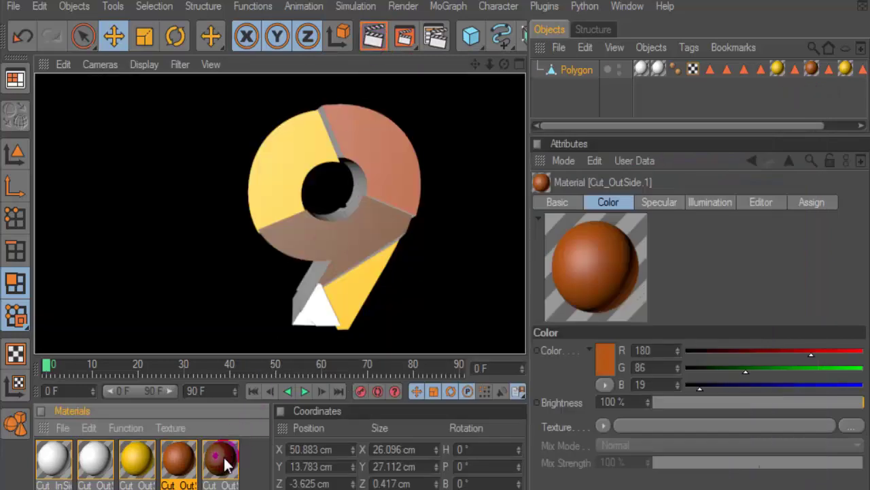
Step: Change Cut_OutSide.1 to a light tan (161, 120, 66)
left_click(178, 456)
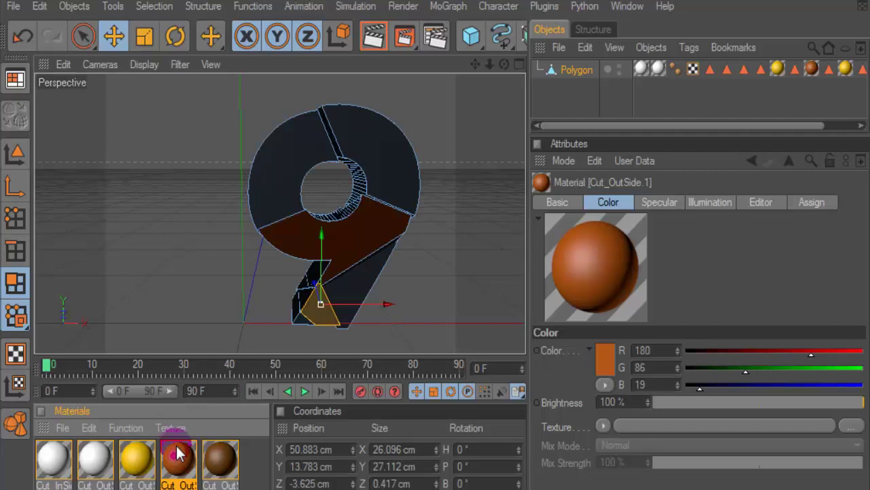
double_click(178, 456)
left_click(439, 163)
left_click_drag(413, 87, 408, 128)
left_click(411, 242)
left_click(796, 101)
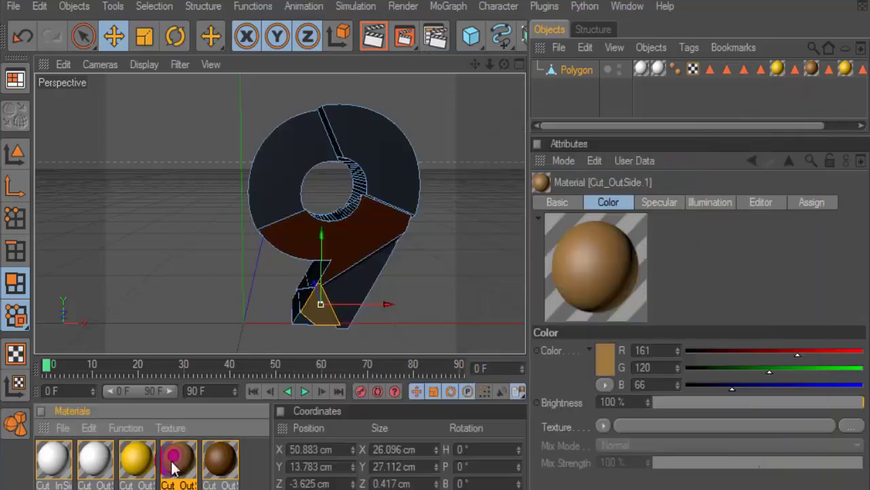
Step: Change Cut_OutSide.2 to a softer brown (175, 110, 56) and test-render
double_click(220, 458)
left_click(462, 154)
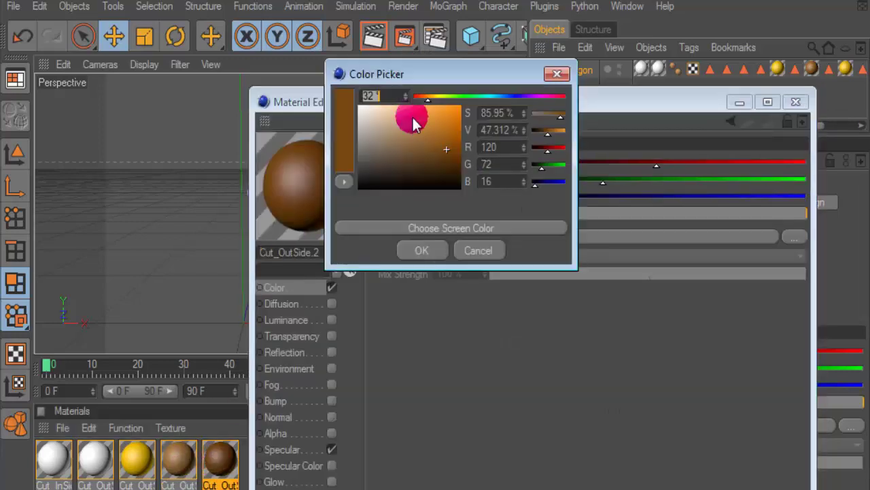
mouse_move(412, 96)
left_mouse_down()
mouse_move(422, 96)
mouse_move(440, 144)
left_mouse_up()
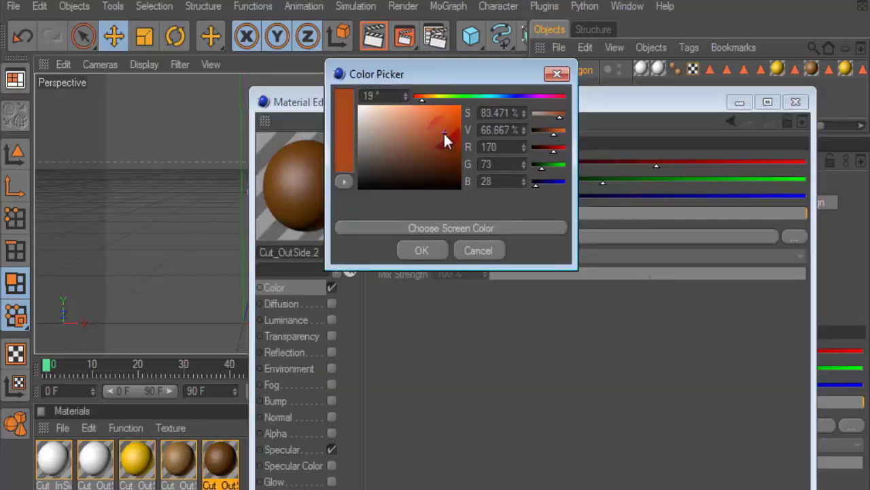
left_click_drag(427, 109, 424, 87)
left_click_drag(420, 119, 427, 138)
left_click(421, 250)
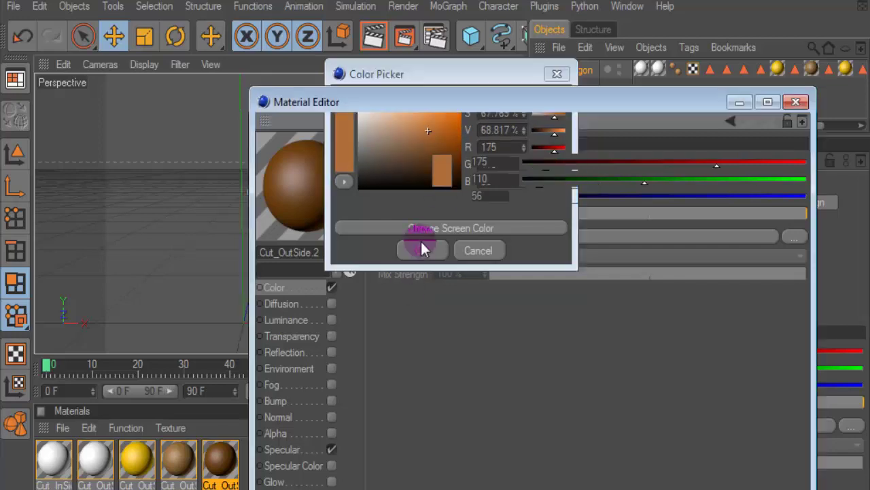
left_click(797, 102)
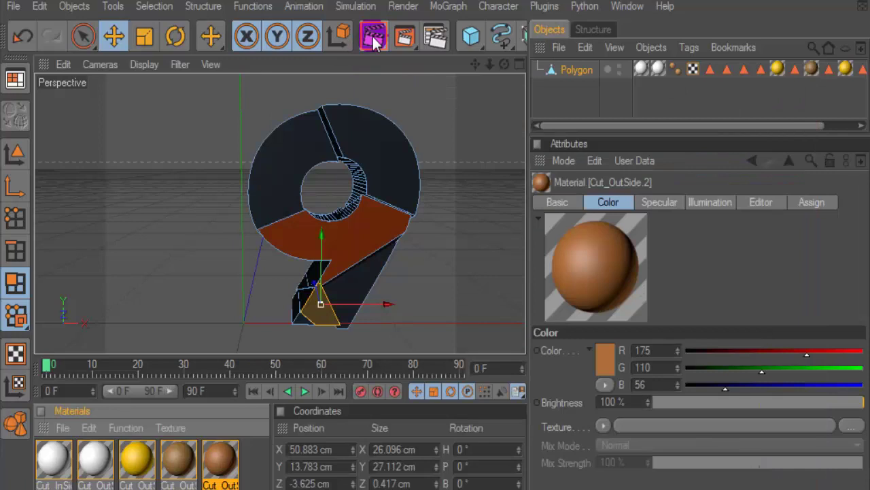
left_click(373, 39)
Step: With Phong Break Selection, give the 9's left outer side face brown Cut_OutSide.2 and test-render
left_click(410, 150)
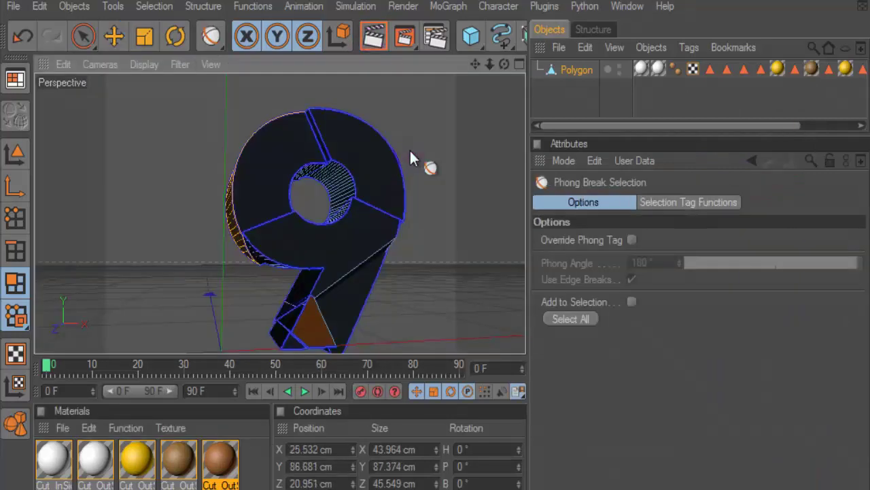
left_click(155, 7)
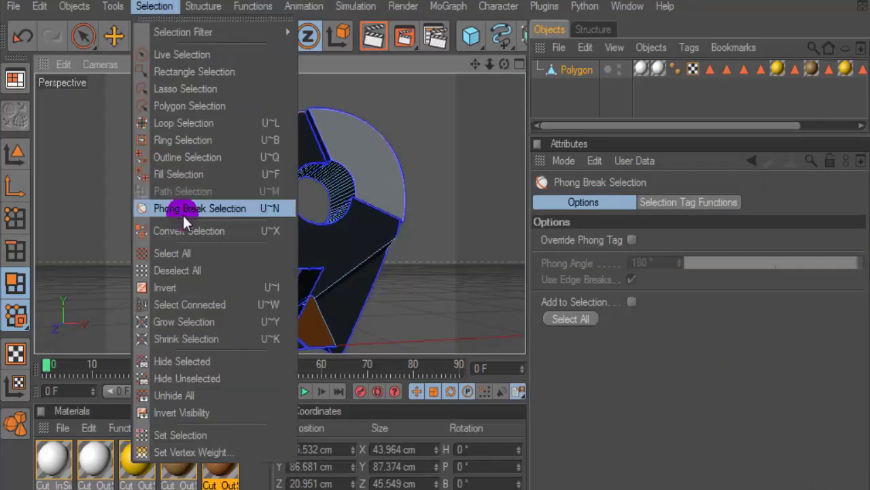
left_click(180, 206)
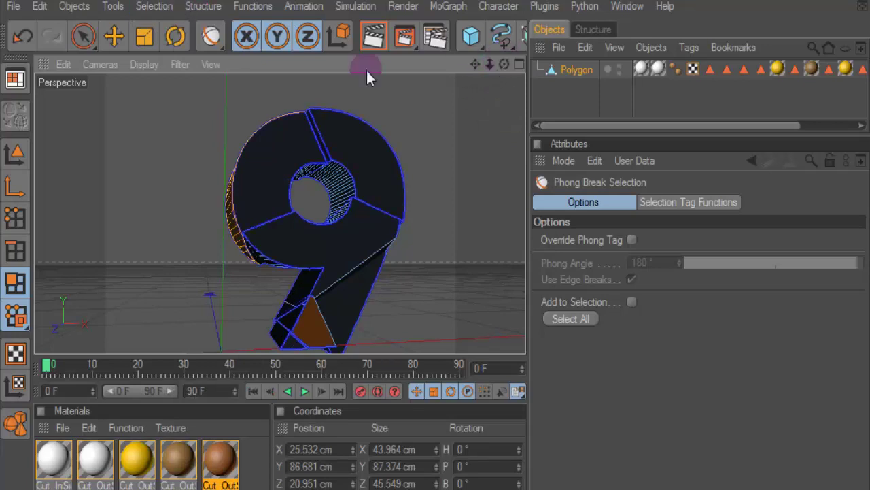
left_click_drag(504, 66, 527, 73)
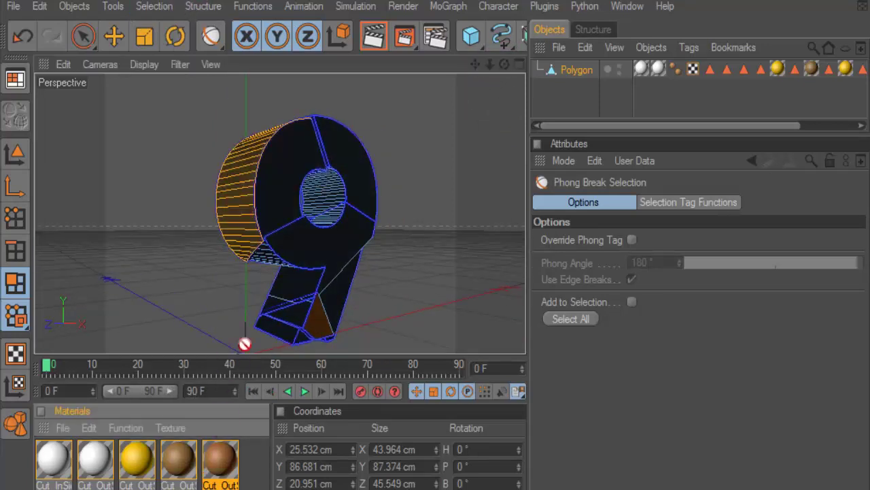
left_click_drag(231, 442, 239, 228)
left_click(374, 39)
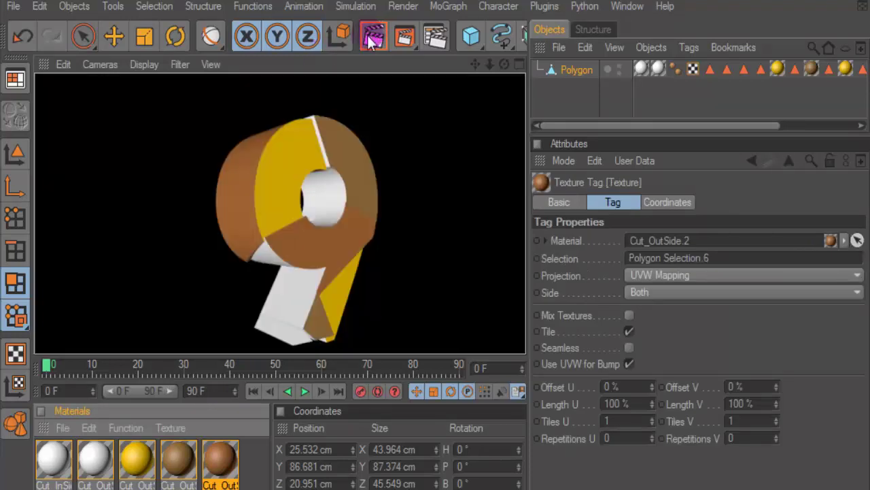
left_click(280, 300)
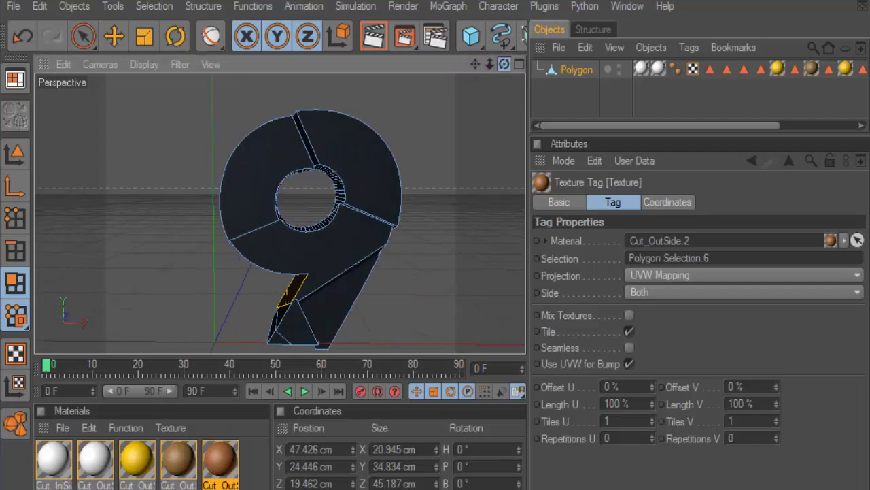
Step: Apply the yellow Cut_OutSide material to the 9's stem polygon and preview the render
left_click_drag(136, 459, 303, 297)
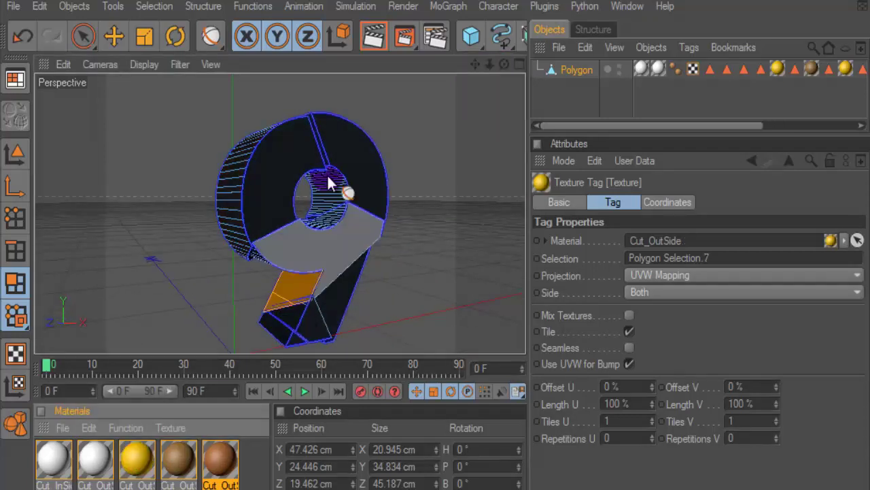
left_click(373, 37)
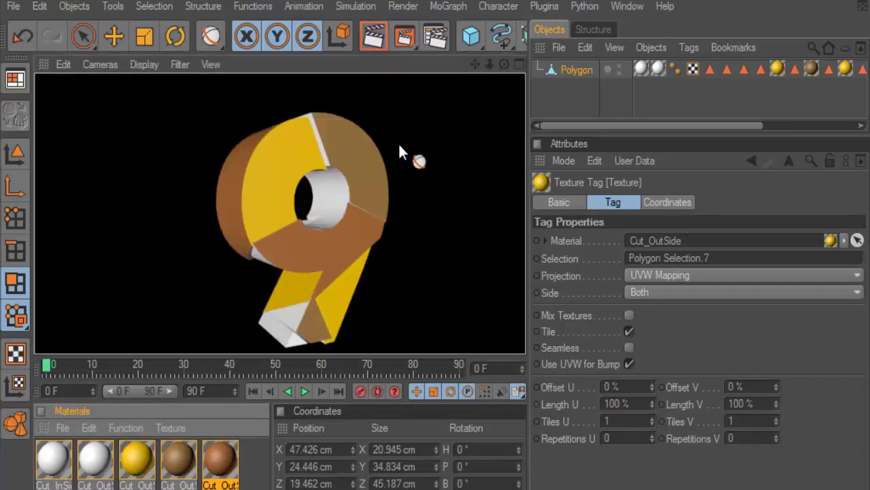
left_click_drag(504, 64, 382, 60)
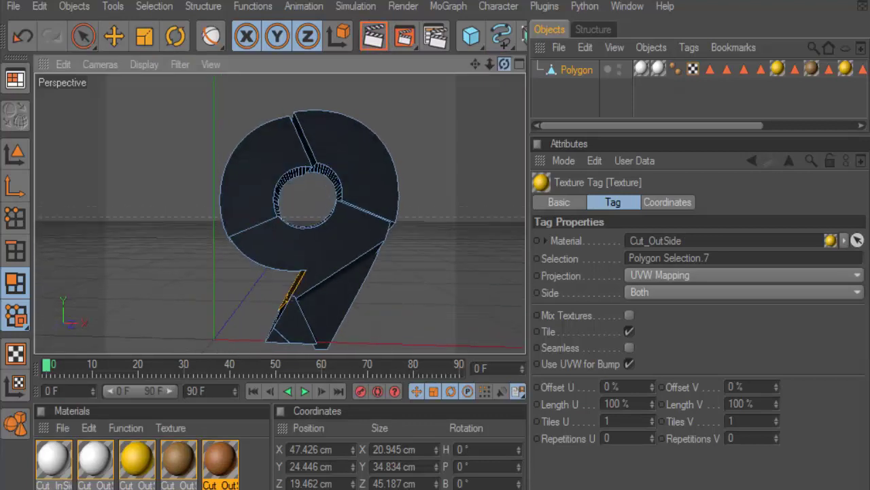
left_click(373, 38)
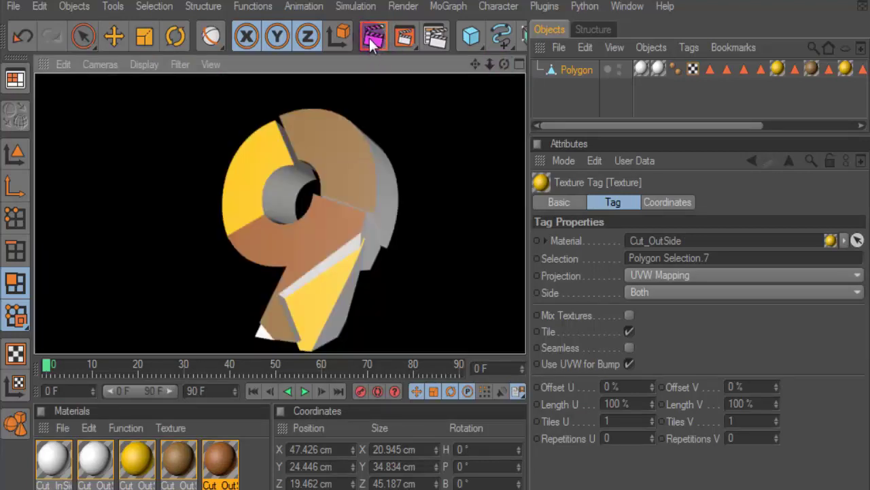
Step: Apply brown Cut_OutSide.2 to the 9's right outer wall and preview the render
left_click_drag(504, 64, 496, 66)
left_click(383, 187)
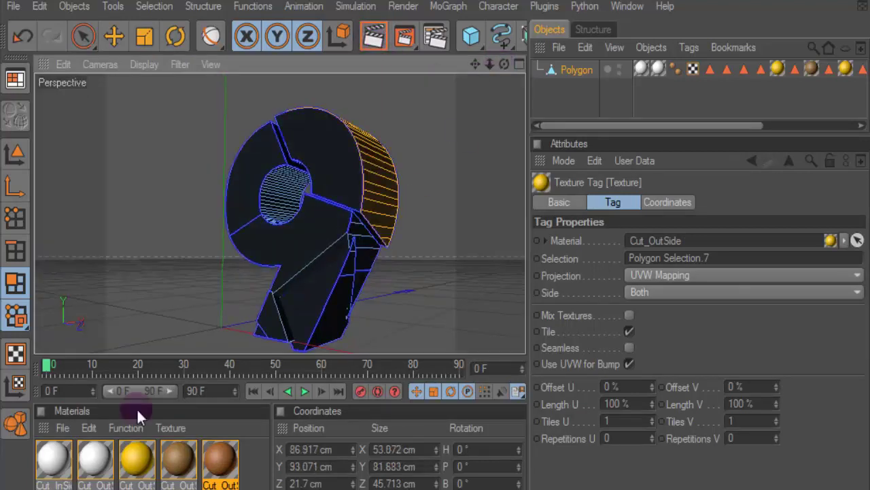
left_click_drag(219, 464, 395, 176)
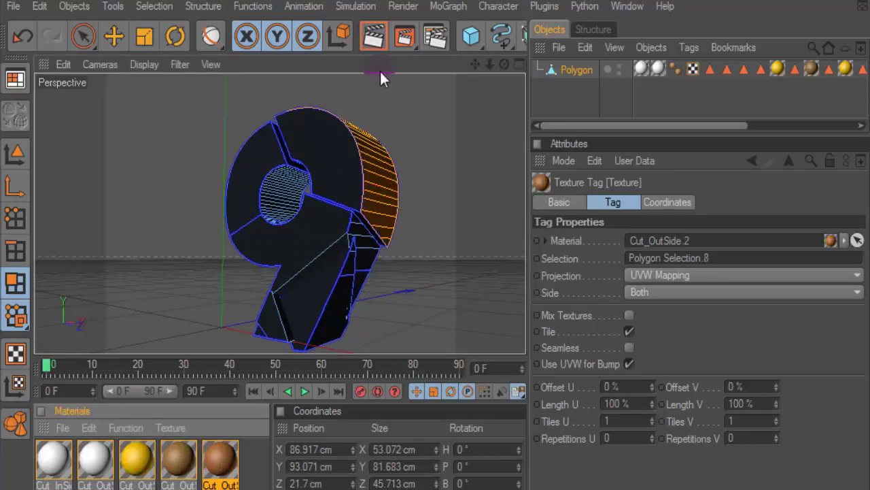
left_click(373, 37)
left_click(326, 216)
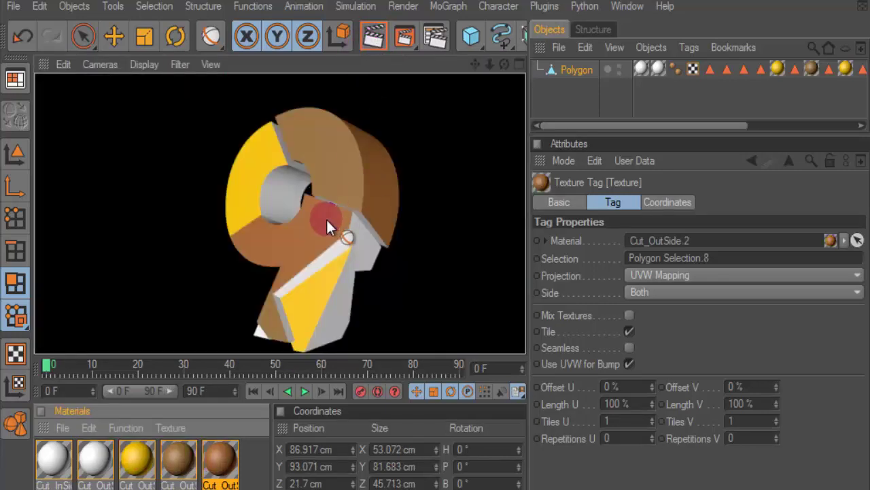
Step: Shift the Cut_OutSide.2 material colour from brown toward yellow-green
left_click(221, 462)
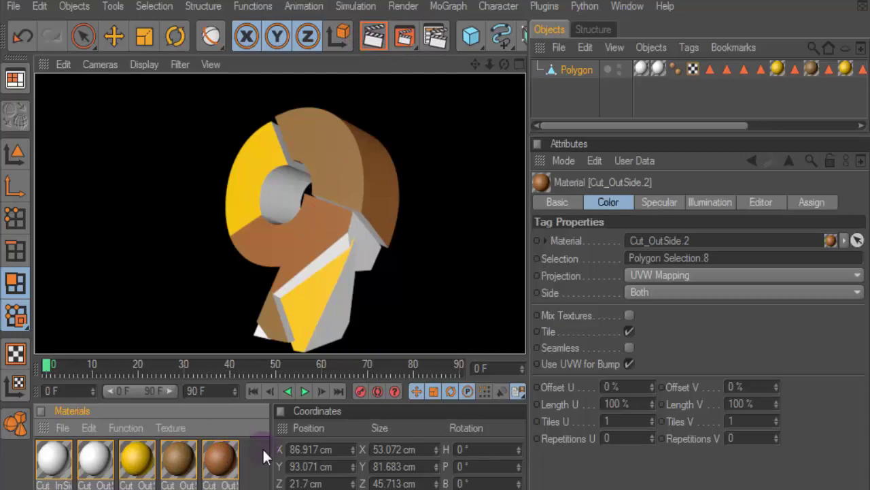
double_click(219, 460)
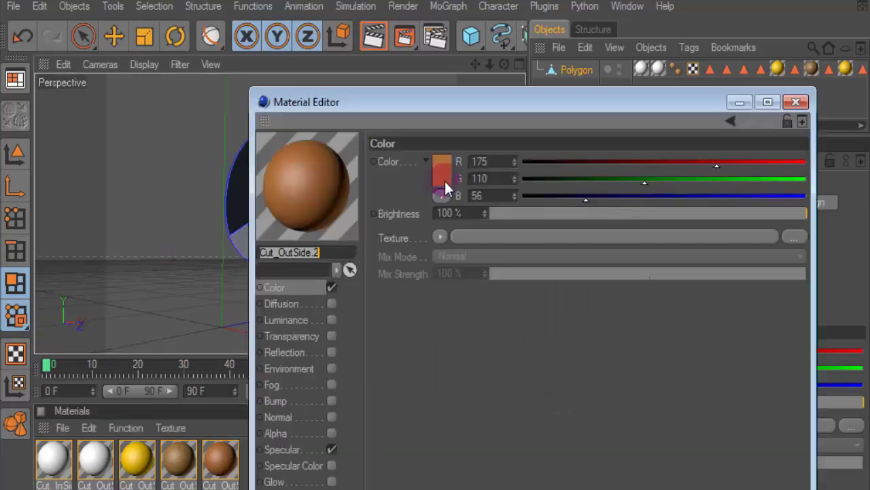
left_click(442, 177)
left_click(439, 92)
left_click_drag(427, 122, 428, 134)
left_click(414, 246)
left_click(794, 103)
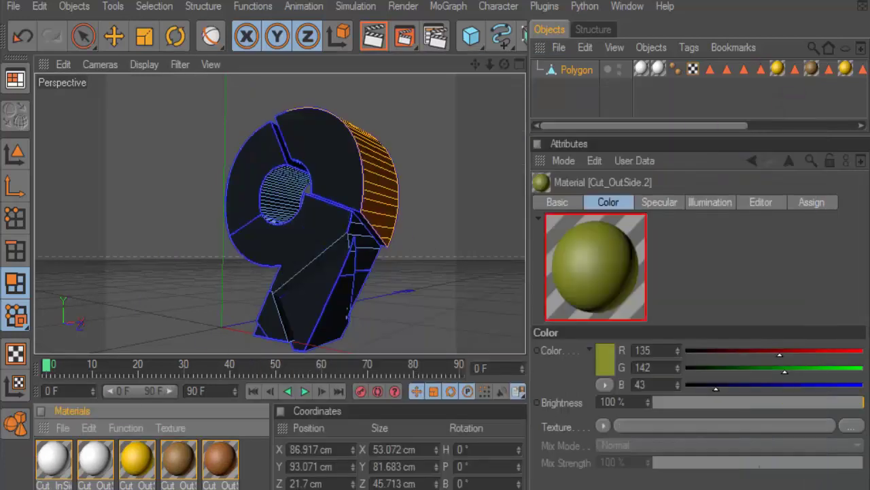
Step: Lighten Cut_OutSide.2 to pale olive (R178 G183 B106) and test-render the recoloured 9
double_click(595, 267)
left_click(438, 183)
mouse_move(369, 134)
left_mouse_down()
mouse_move(392, 114)
mouse_move(390, 122)
left_mouse_up()
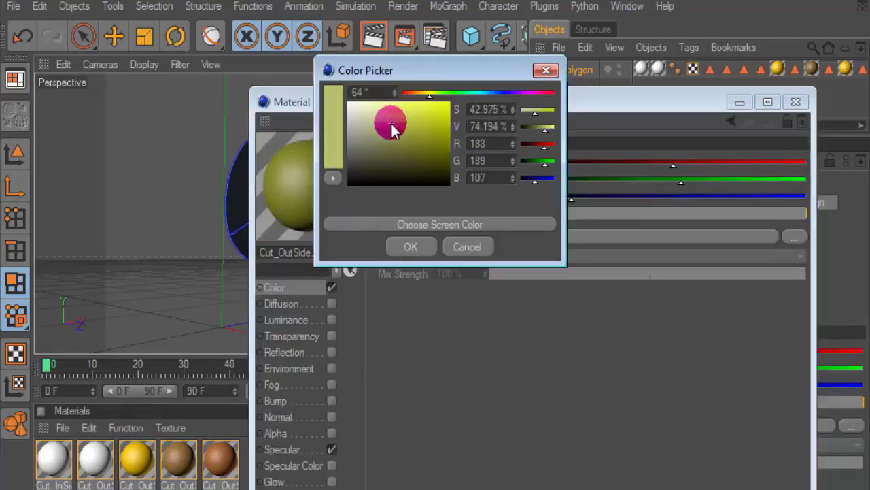
left_click(408, 246)
left_click(795, 101)
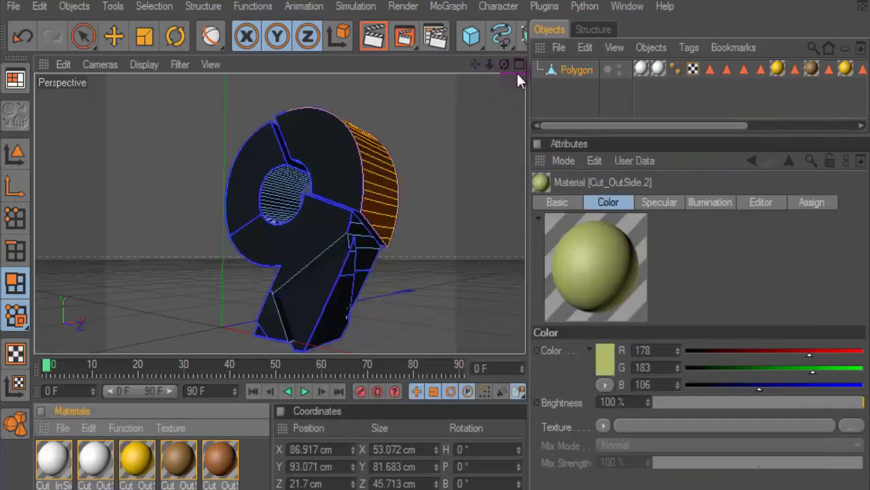
left_click_drag(503, 64, 481, 129)
left_click(373, 36)
Step: Texture the 9's inner hole polygons with olive Cut_OutSide.2 and preview the render
left_click(571, 72)
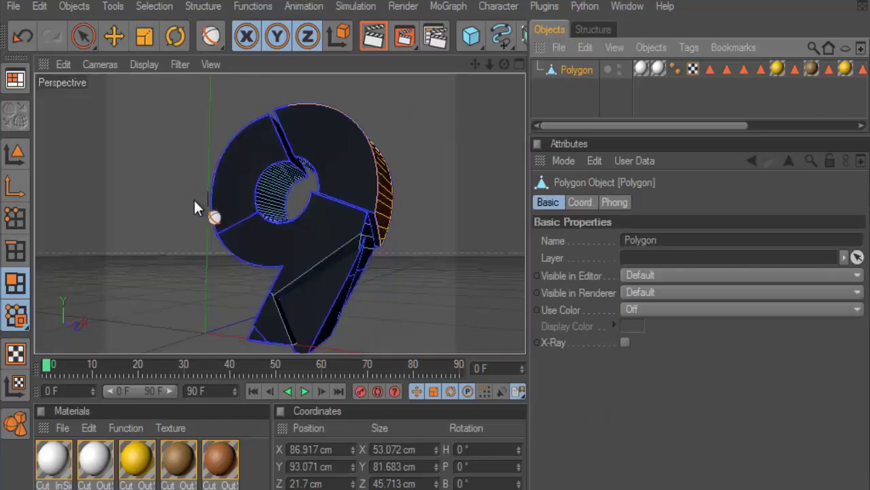
left_click(283, 197)
left_click_drag(136, 459, 281, 187)
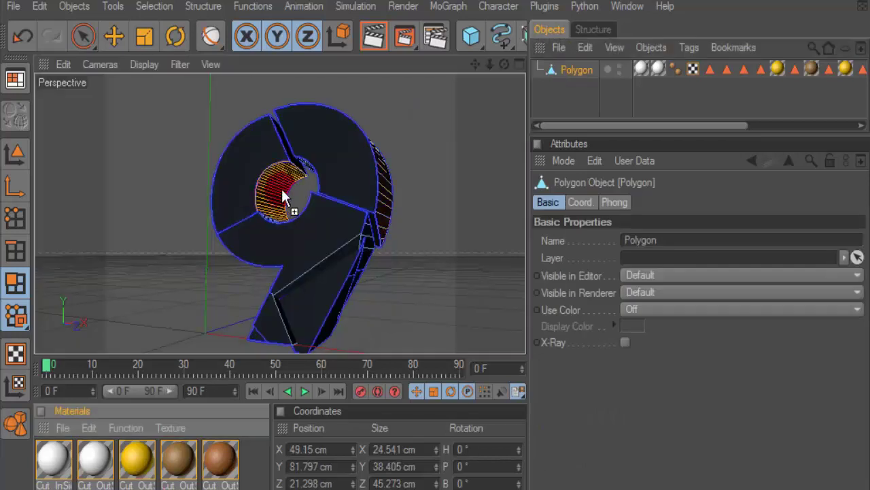
left_click(373, 36)
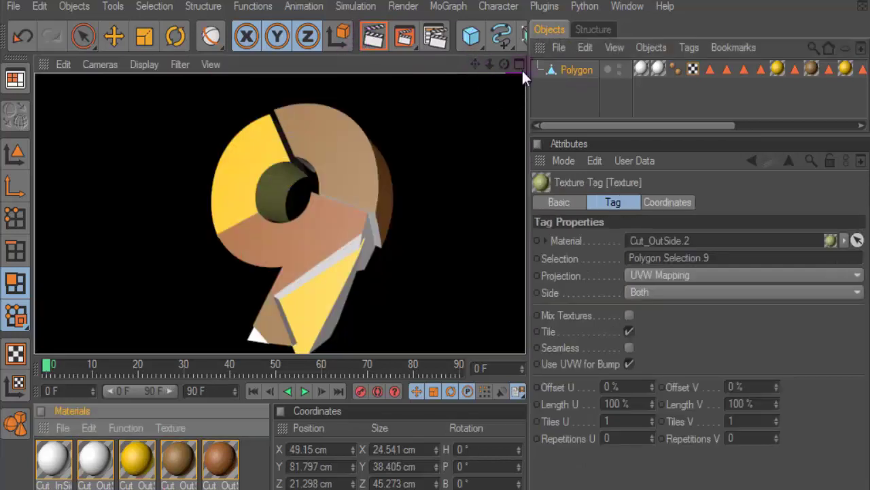
Step: Give a small polygon at the 9's base the olive Cut_OutSide.2 material
left_click_drag(224, 269, 282, 270, "alt")
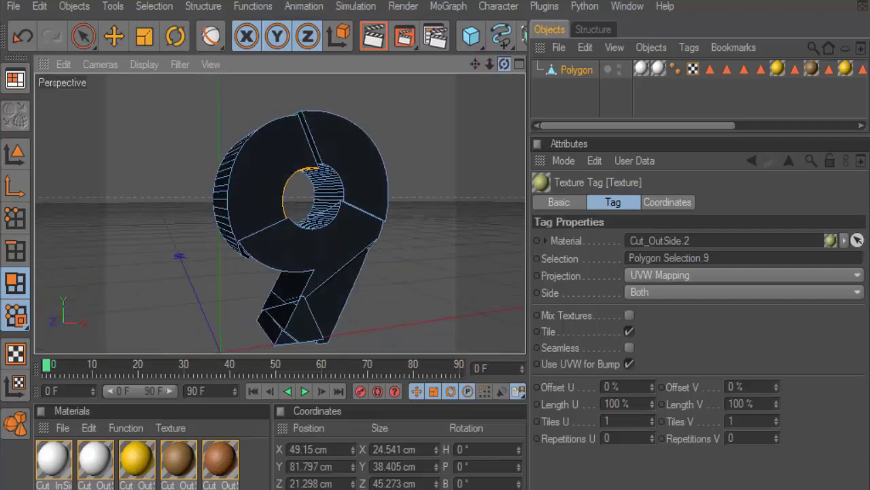
left_click(372, 45)
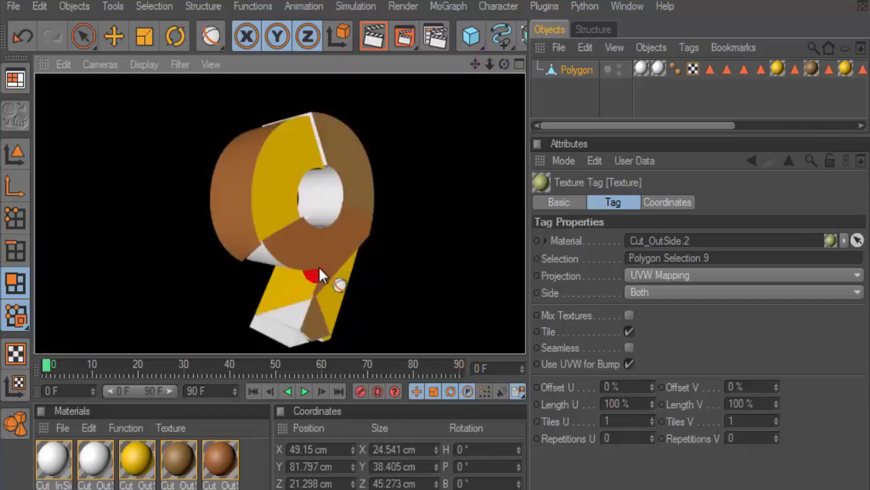
left_click(295, 318)
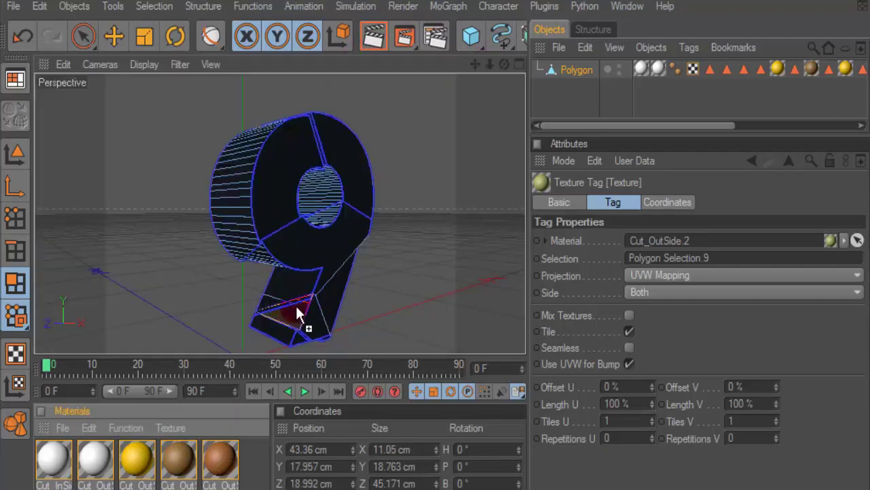
left_click(373, 38)
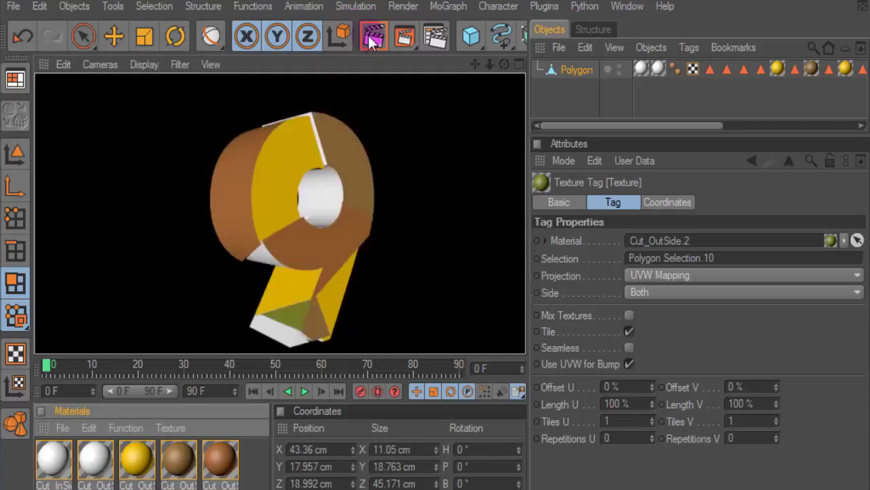
Step: Frame the fully textured 9, deselect it, and render it with floor, background and light
left_click_drag(504, 64, 454, 100)
left_click_drag(504, 64, 439, 90)
left_click(374, 38)
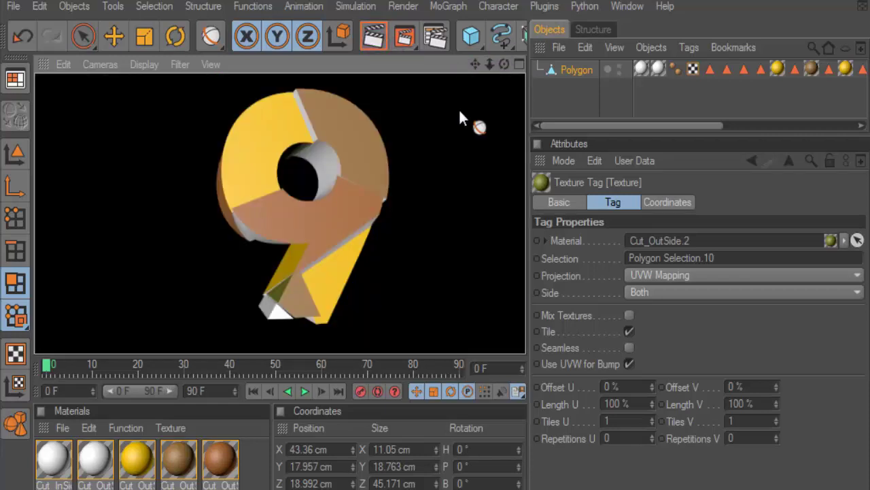
left_click(16, 153)
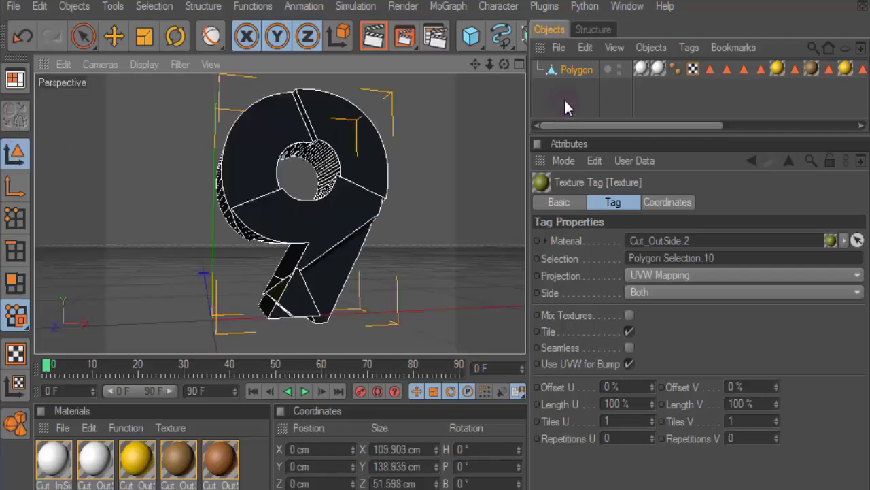
left_click(536, 81)
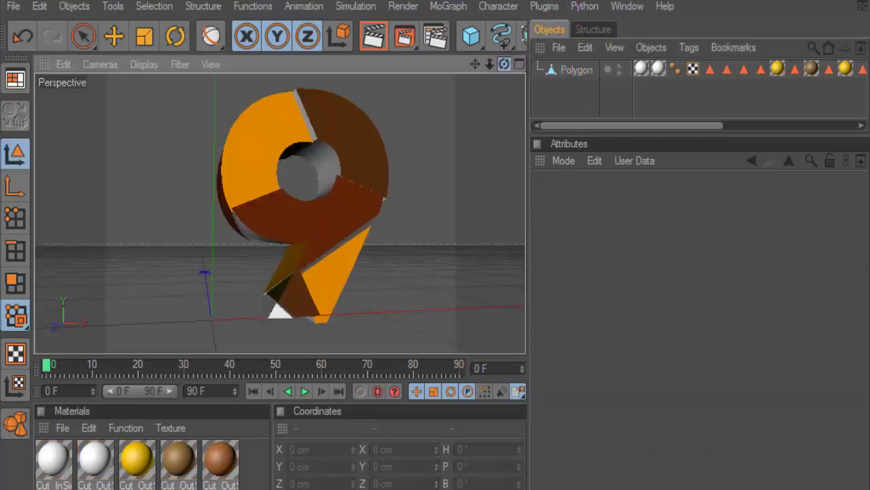
left_click_drag(504, 64, 410, 171)
key("ctrl+r")
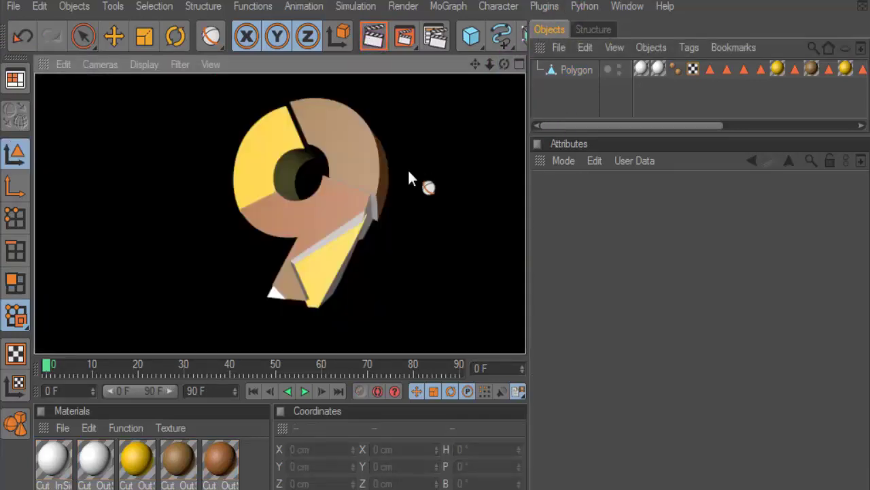